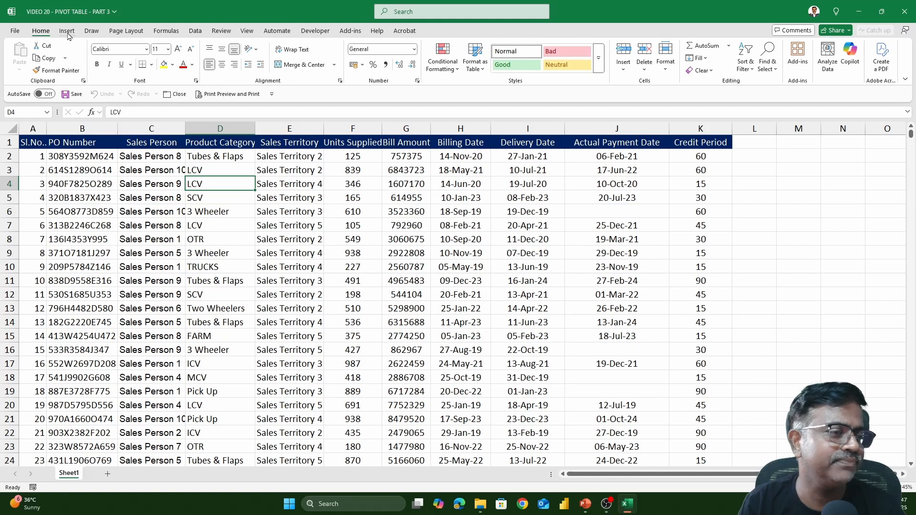
- Create a PivotTable from the Sheet1 sales data range A1:K5001 on a new worksheet
left_click(67, 31)
left_click(24, 51)
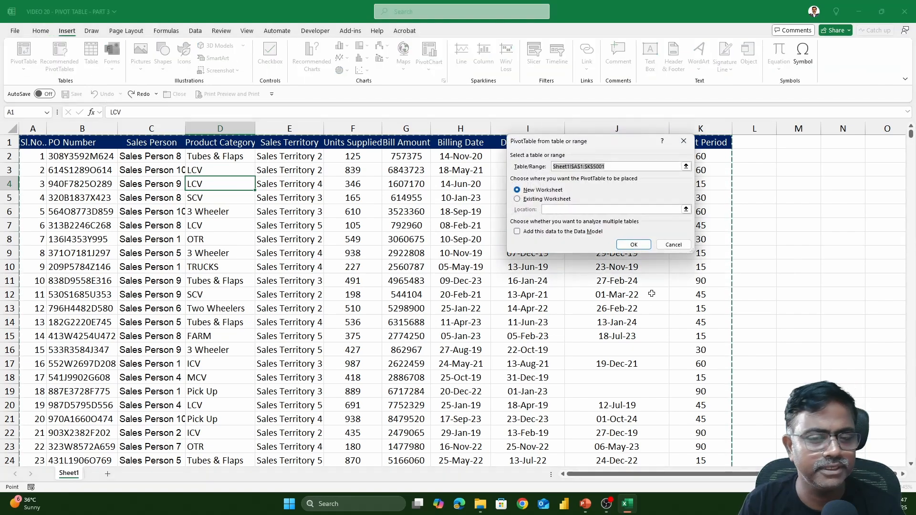
left_click(634, 245)
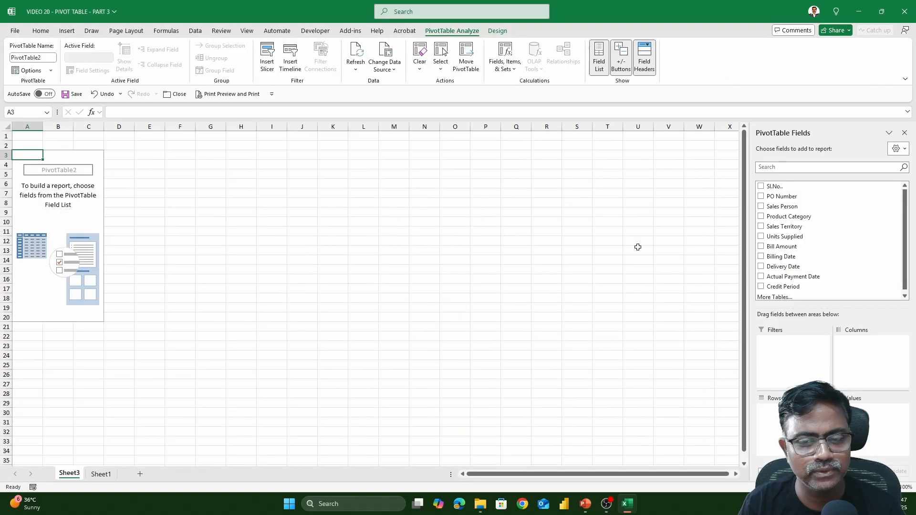
- Add Billing Date as the row field and Bill Amount as the summed value field of the PivotTable
left_click(760, 257)
left_click(760, 246)
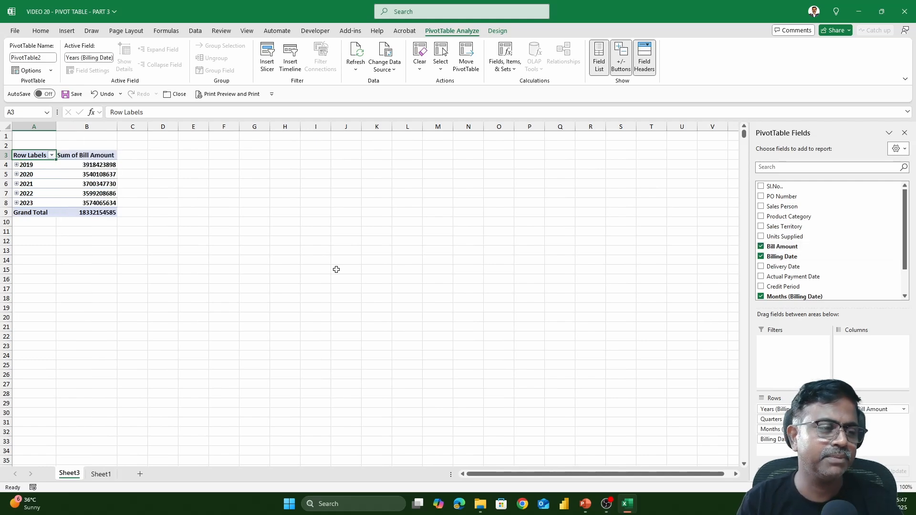
scroll(337, 270, "up", 8)
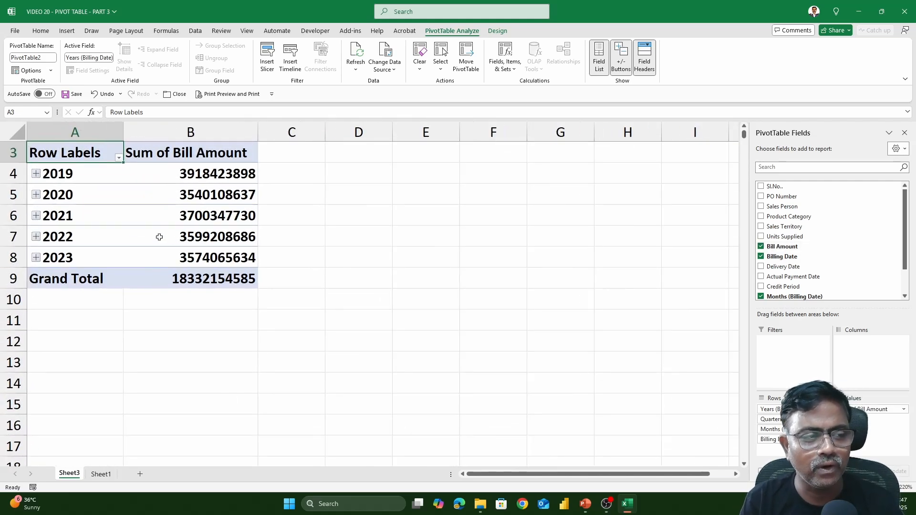
scroll(163, 277, "up", 1)
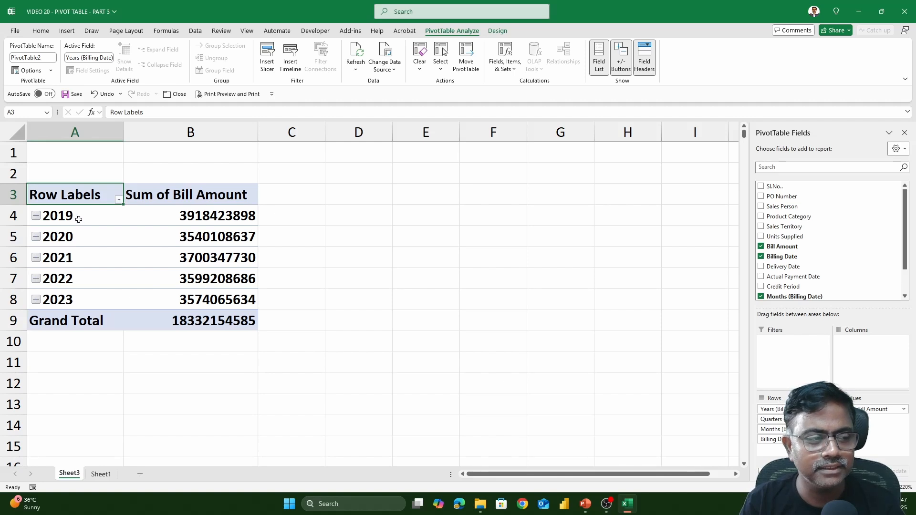
left_click(76, 218)
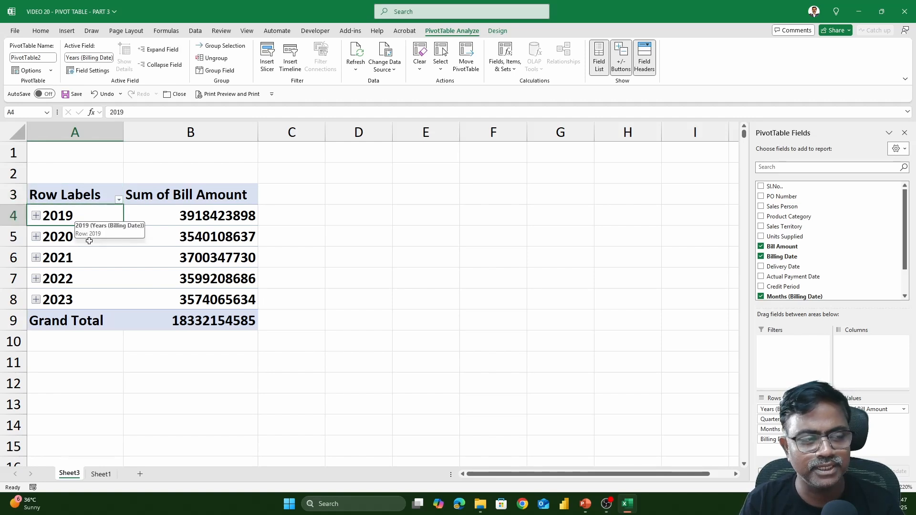
- Examine the automatic date grouping by expanding 2019, Qtr1 and Jan to daily dates, and collapse 2019 again
scroll(855, 255, "down", 1)
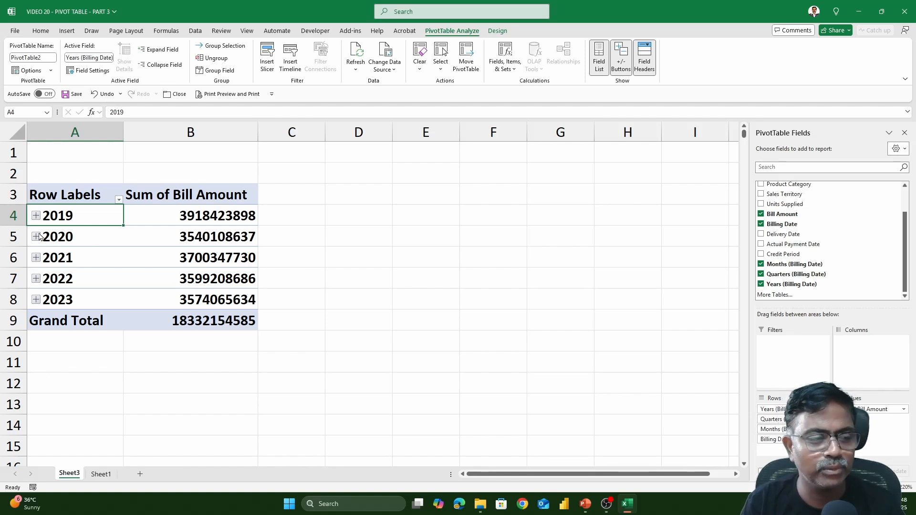
left_click(36, 217)
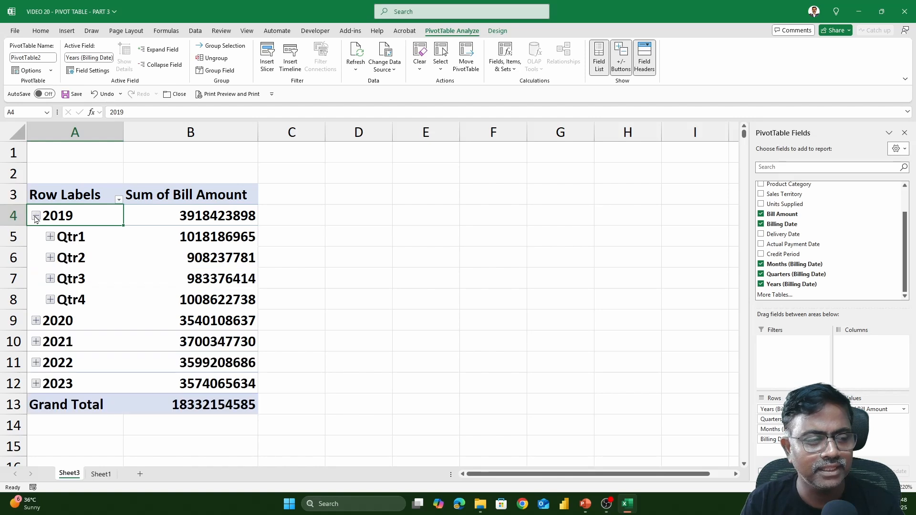
left_click(51, 237)
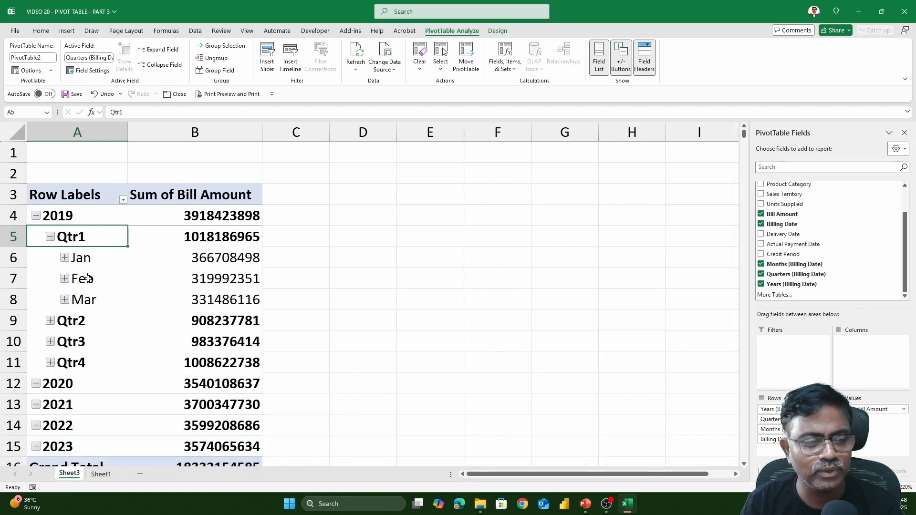
left_click(68, 264)
left_click(65, 260)
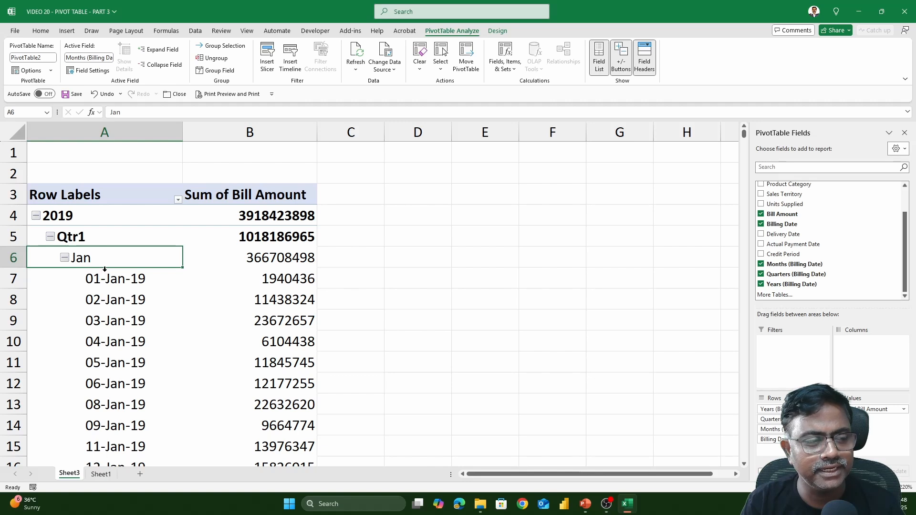
left_click(36, 216)
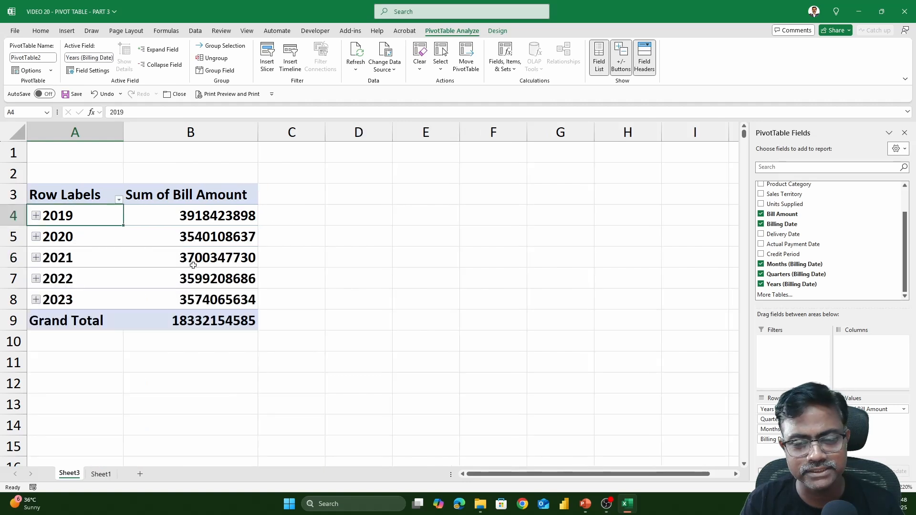
- Ungroup the Billing Date row labels so the PivotTable lists individual dates
mouse_move(195, 266)
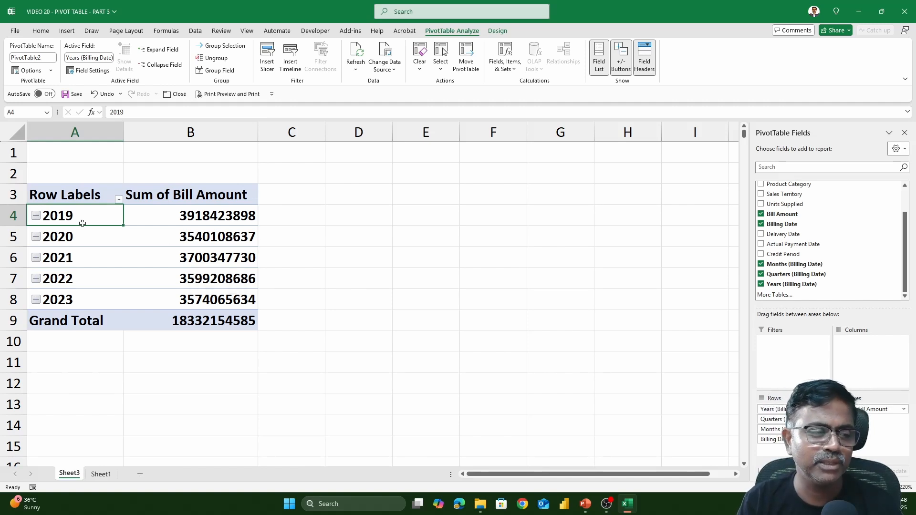
mouse_move(82, 224)
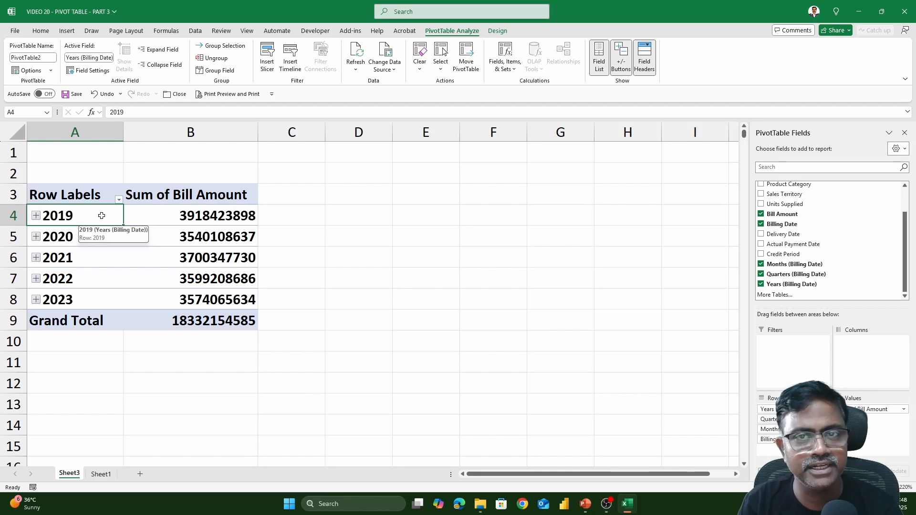
left_click(79, 236)
right_click(79, 236)
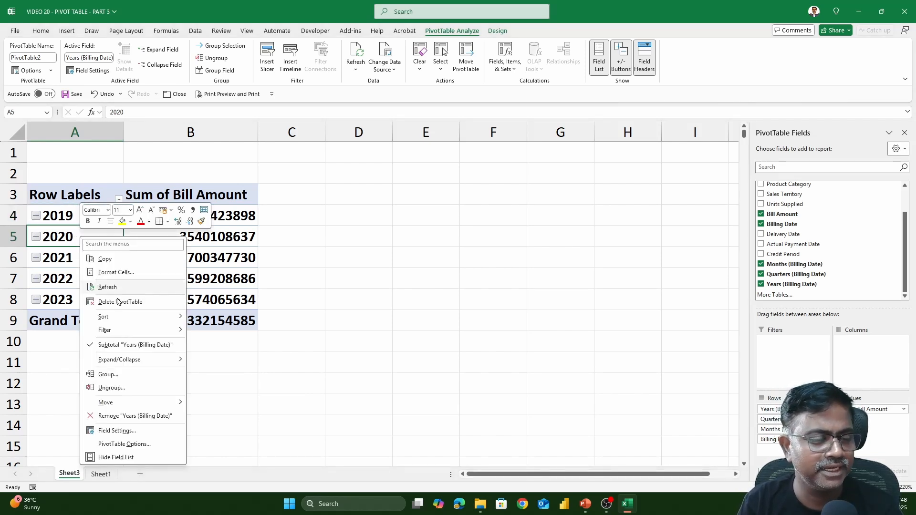
left_click(112, 388)
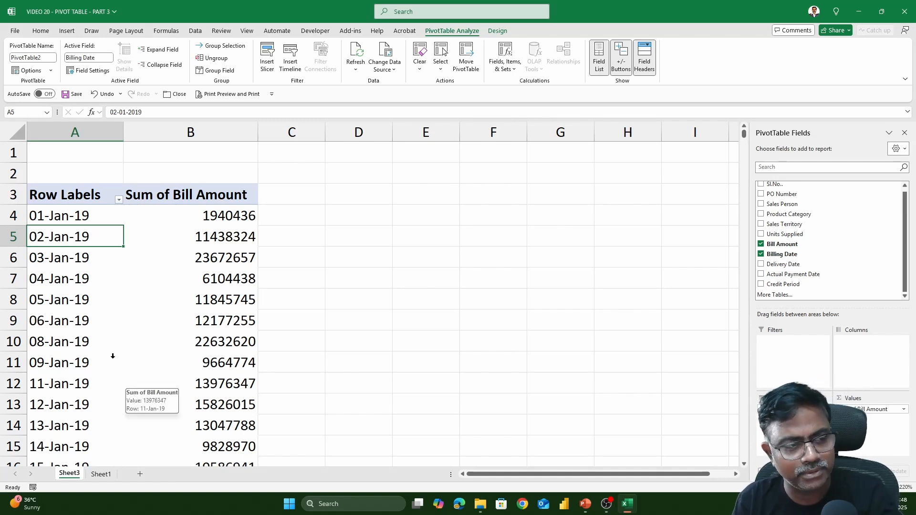
- Group the Billing Date row labels by Months, keeping the automatic start and end dates
left_click(86, 260)
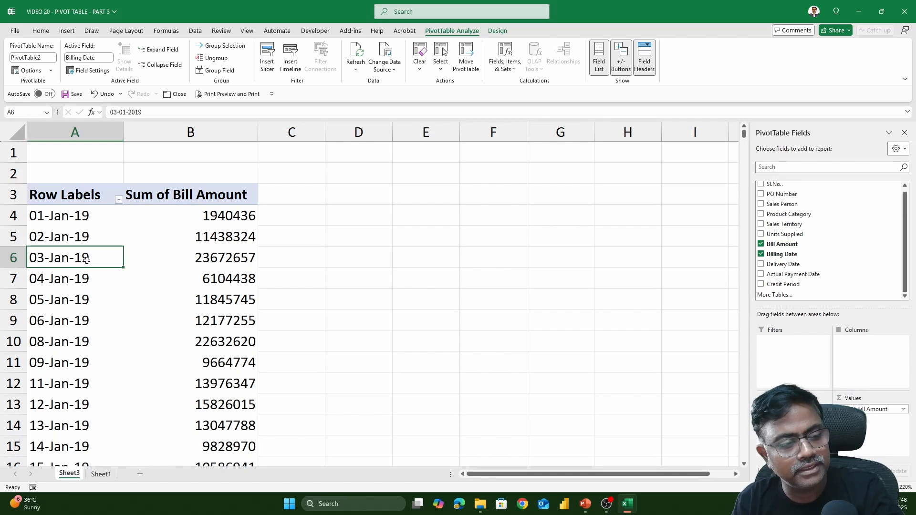
left_click(67, 216)
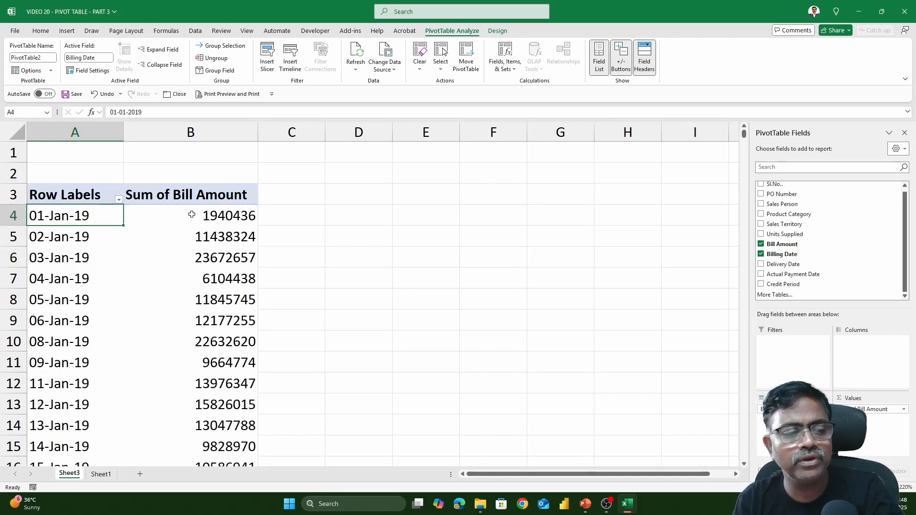
left_click(204, 213)
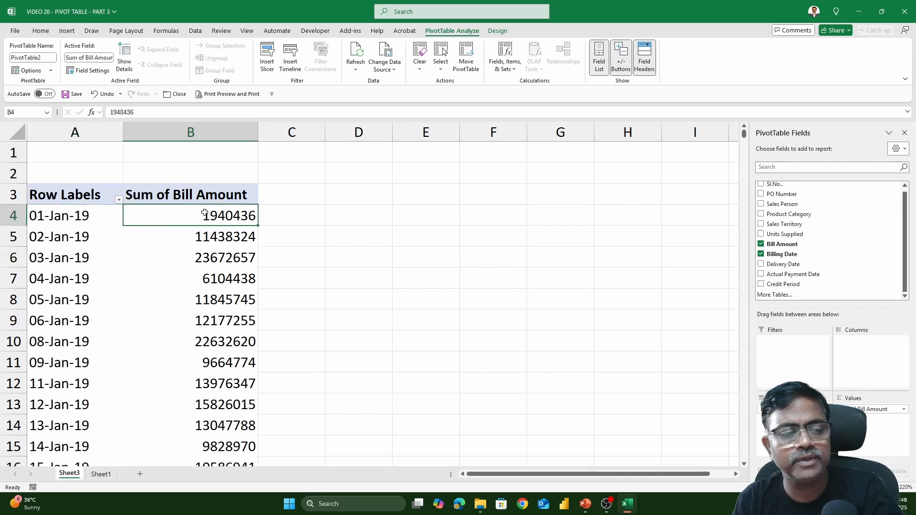
left_click(88, 217)
right_click(88, 217)
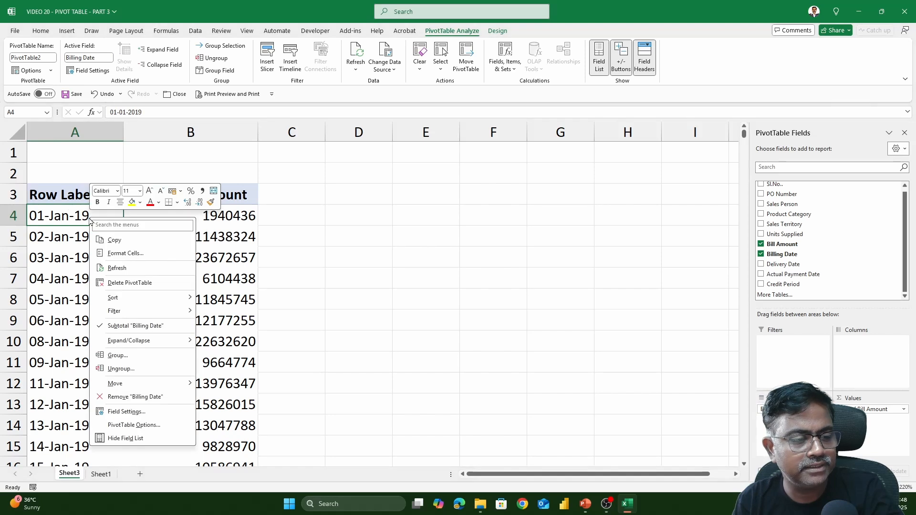
left_click(128, 353)
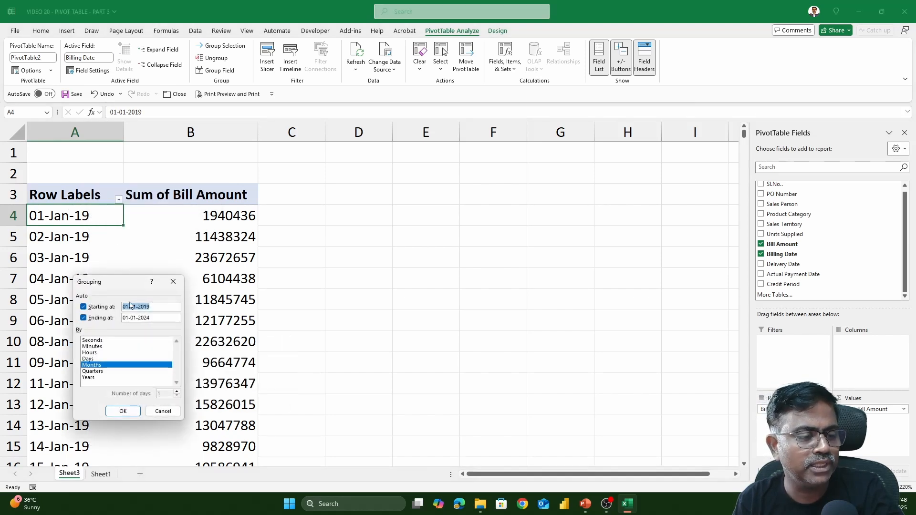
left_click_drag(126, 285, 544, 176)
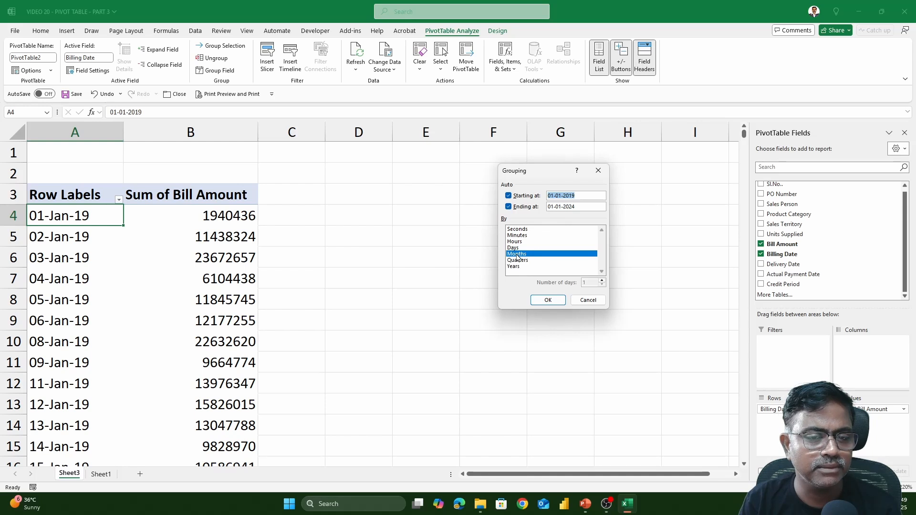
left_click(552, 302)
scroll(551, 301, "down", 1)
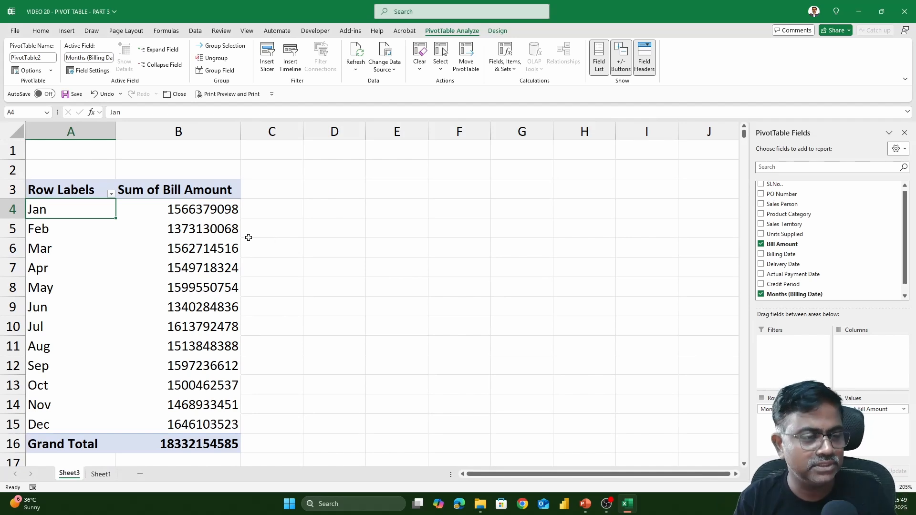
- Change the Billing Date grouping to use both Months and Years
left_click(189, 211)
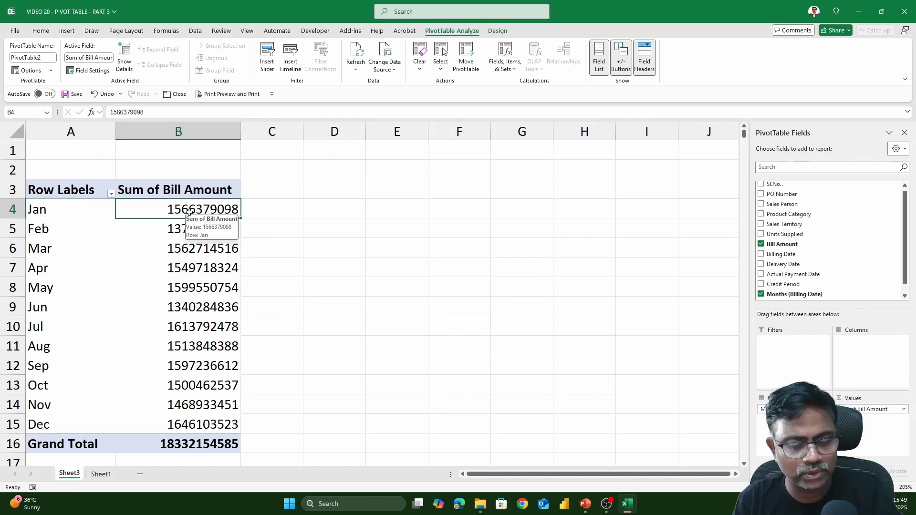
left_click(183, 229)
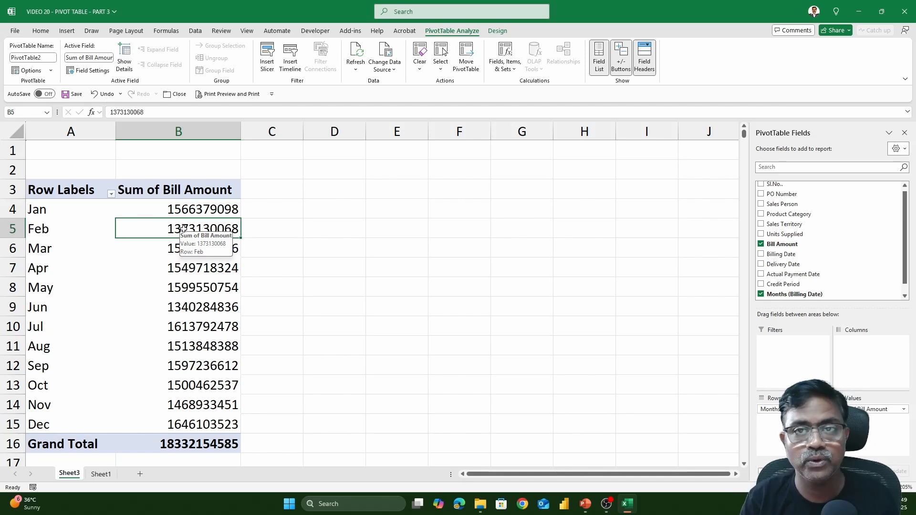
left_click(53, 230)
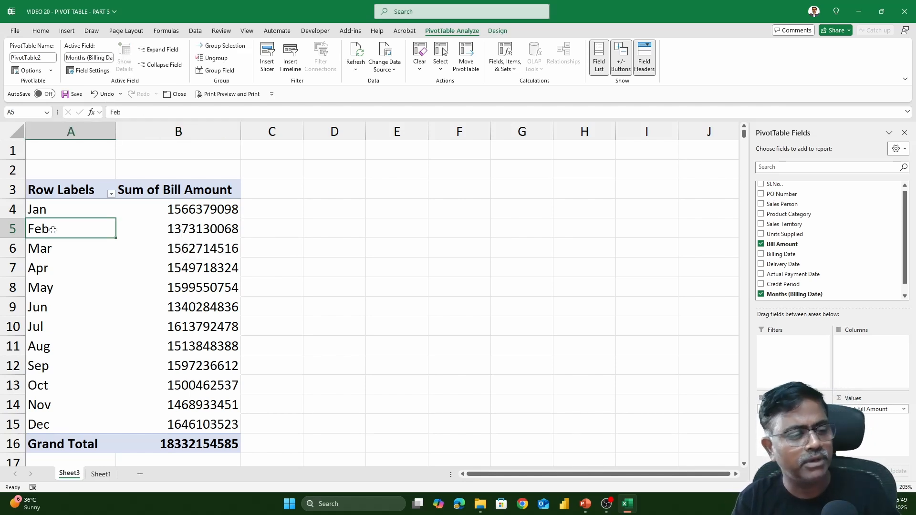
right_click(53, 230)
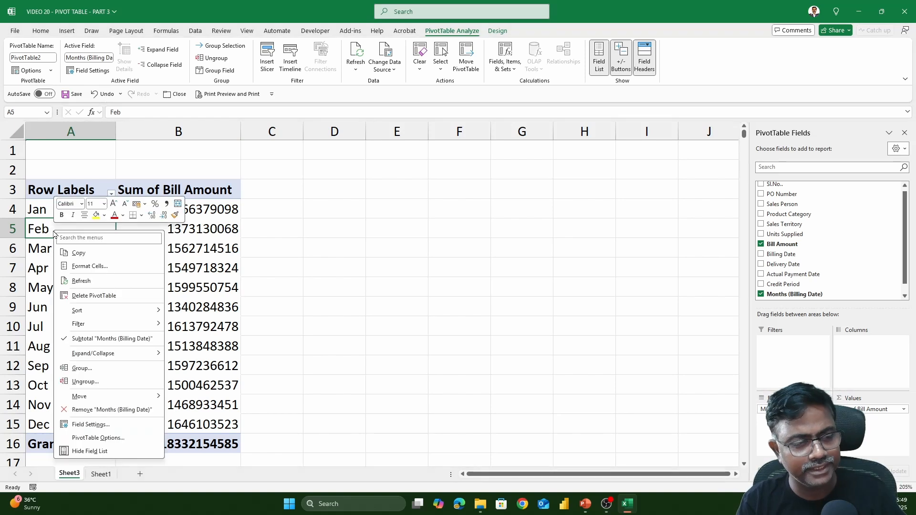
left_click(101, 370)
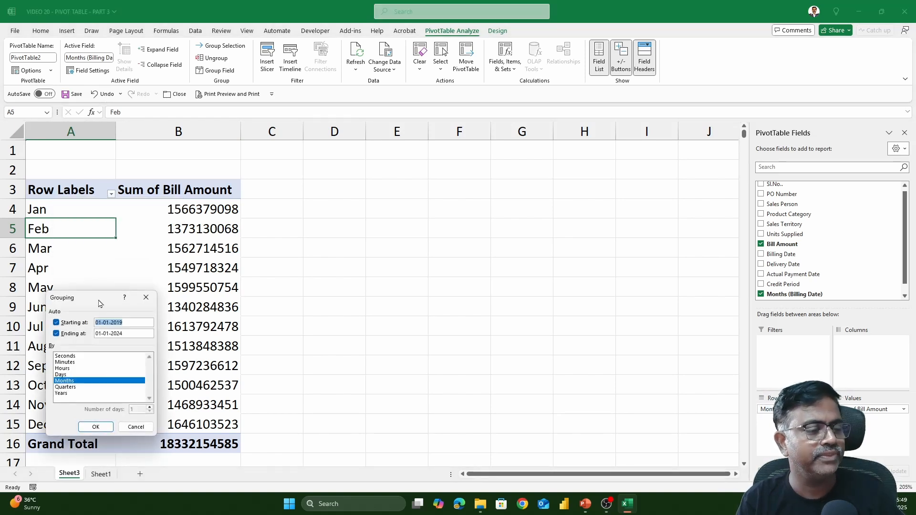
left_click_drag(101, 302, 519, 184)
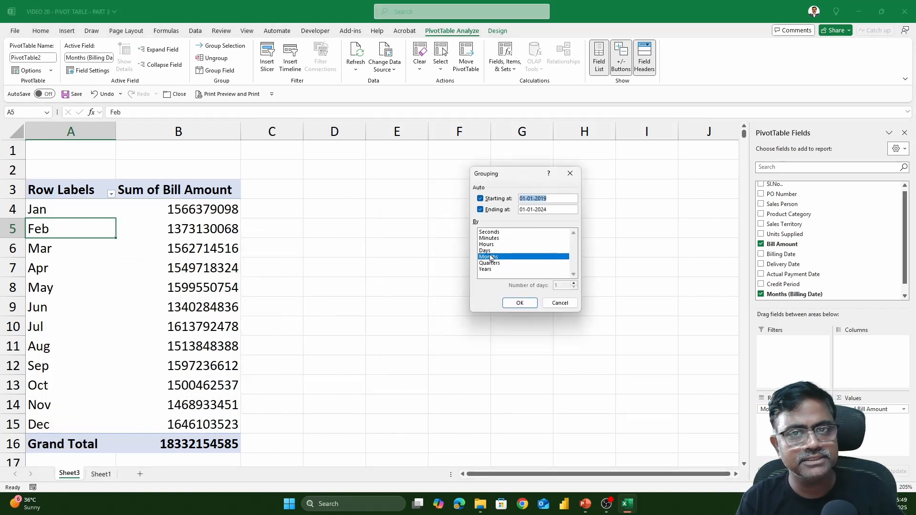
left_click(484, 269)
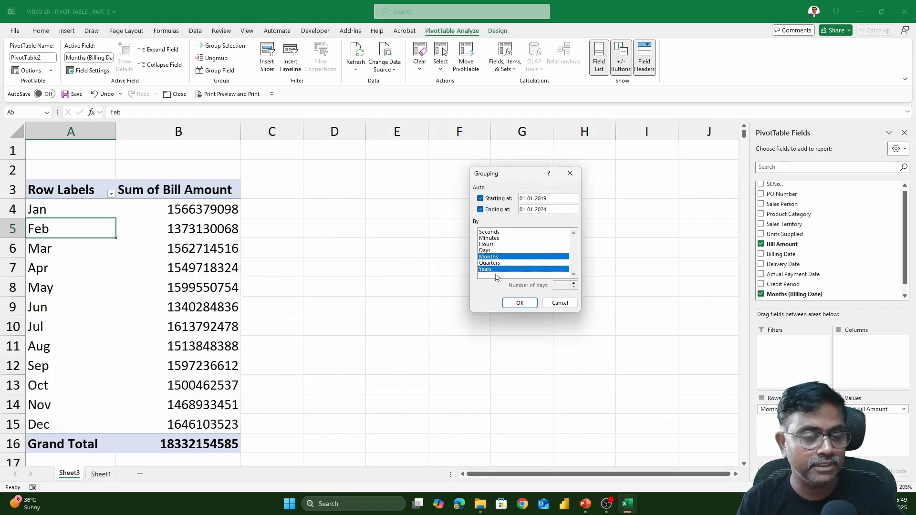
left_click(515, 302)
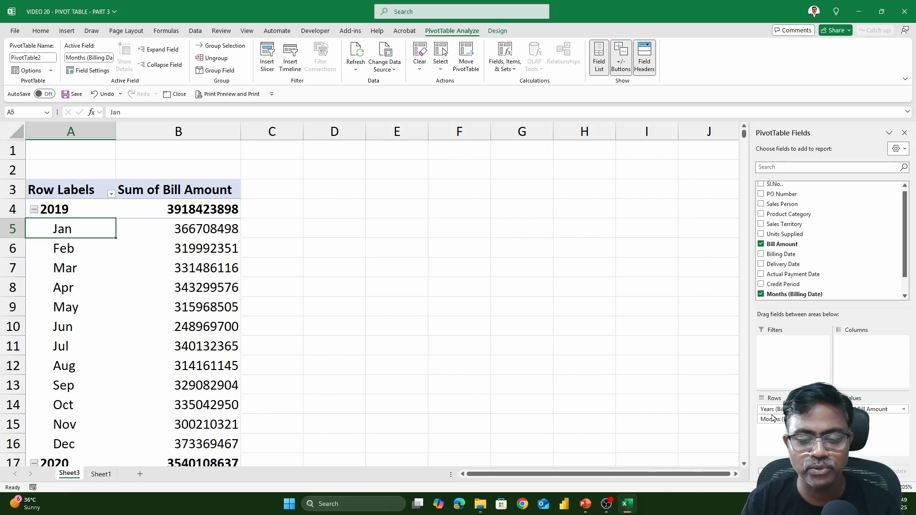
- Move the Years (Billing Date) field from Rows to Columns and review the month-by-year bill amounts
left_click_drag(799, 388, 871, 351)
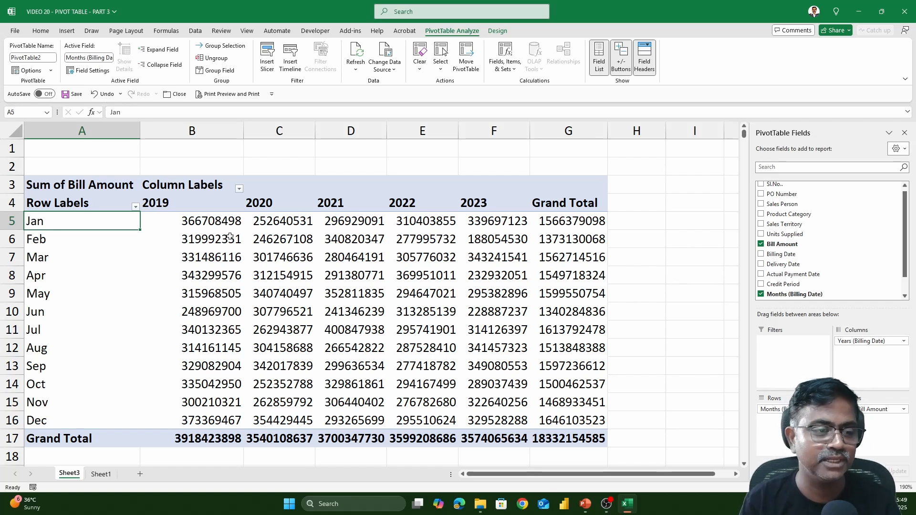
left_click_drag(222, 224, 503, 438)
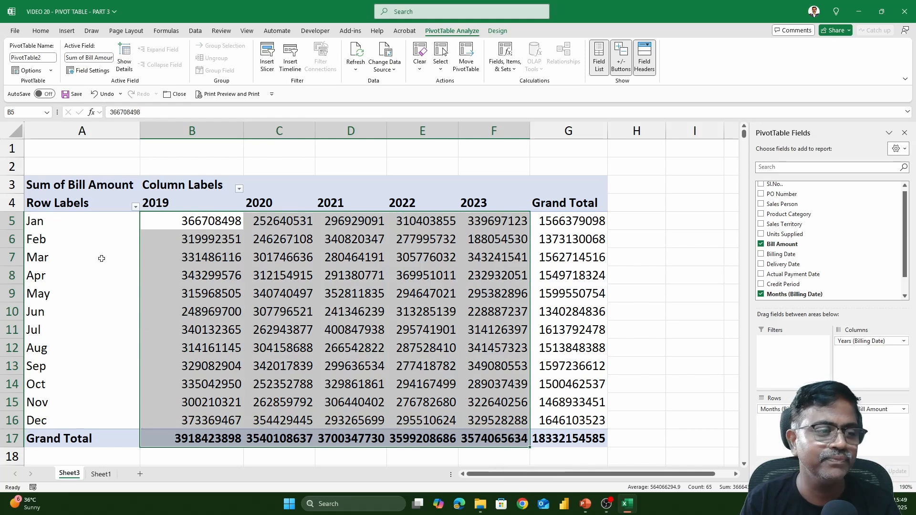
left_click_drag(75, 225, 573, 420)
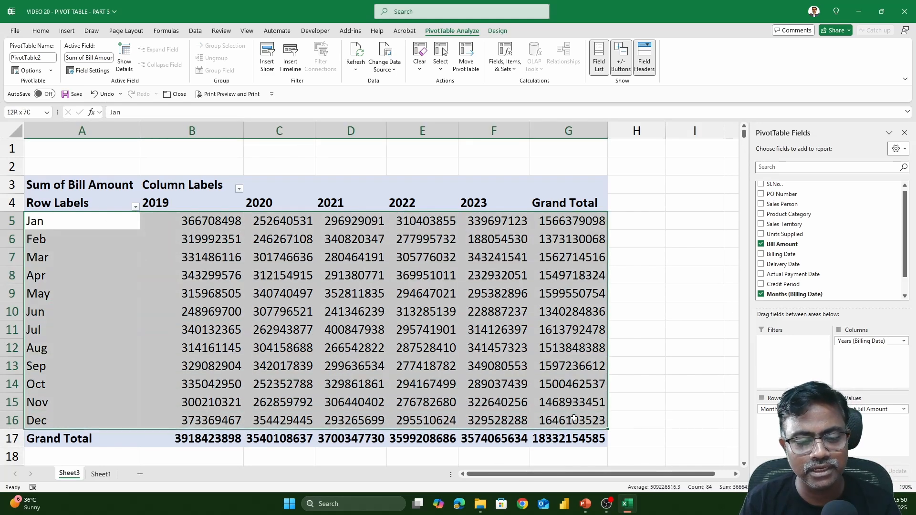
left_click(447, 272)
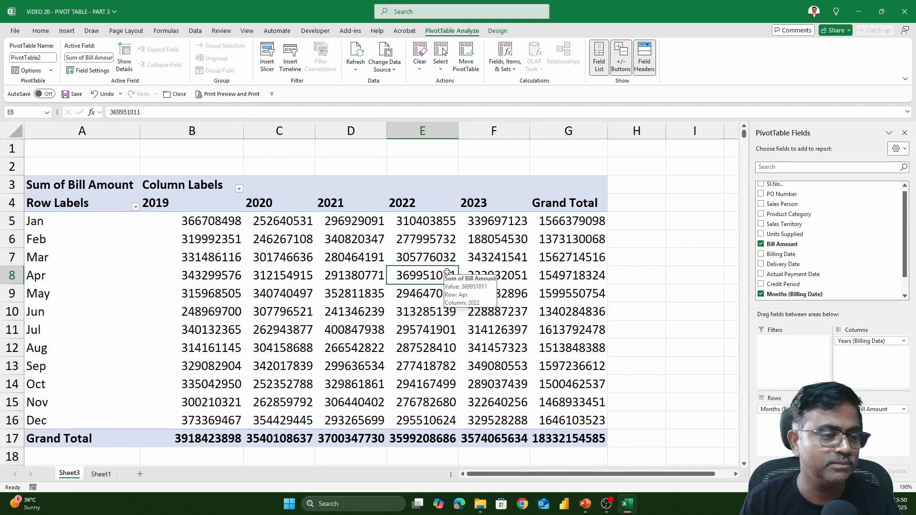
left_click(279, 223)
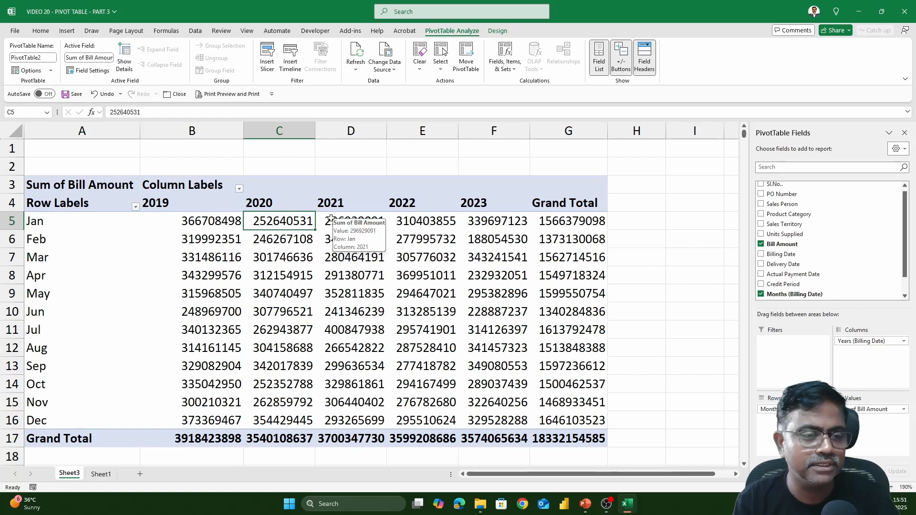
- Show the bill amounts as % Difference From, with Years (Billing Date) as base field and (previous) as base item
right_click(300, 224)
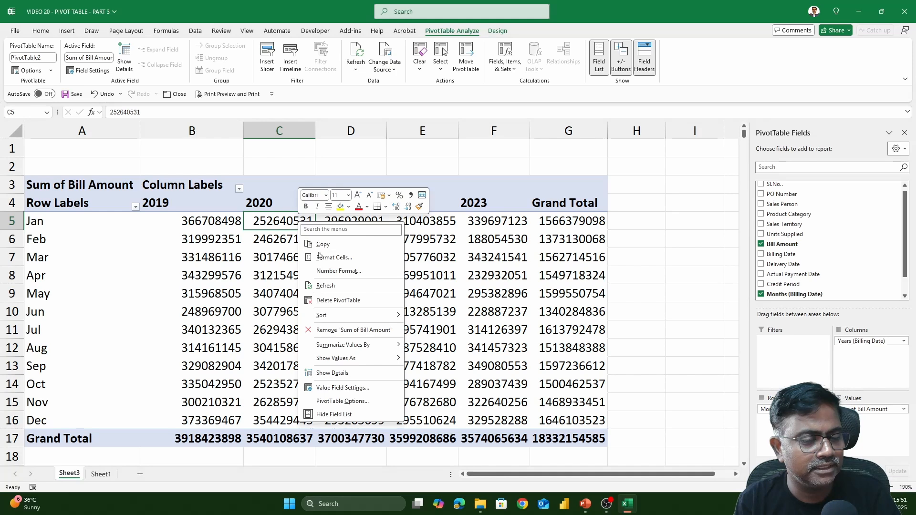
mouse_move(347, 358)
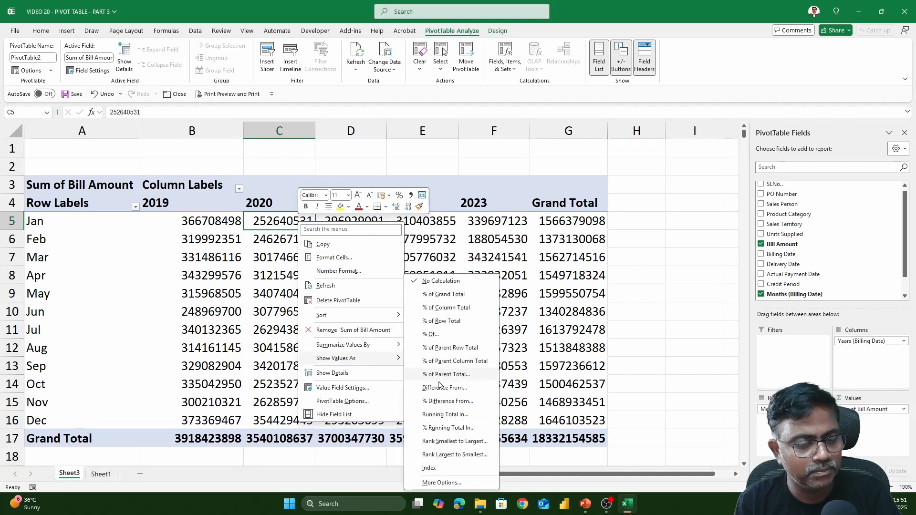
left_click(445, 401)
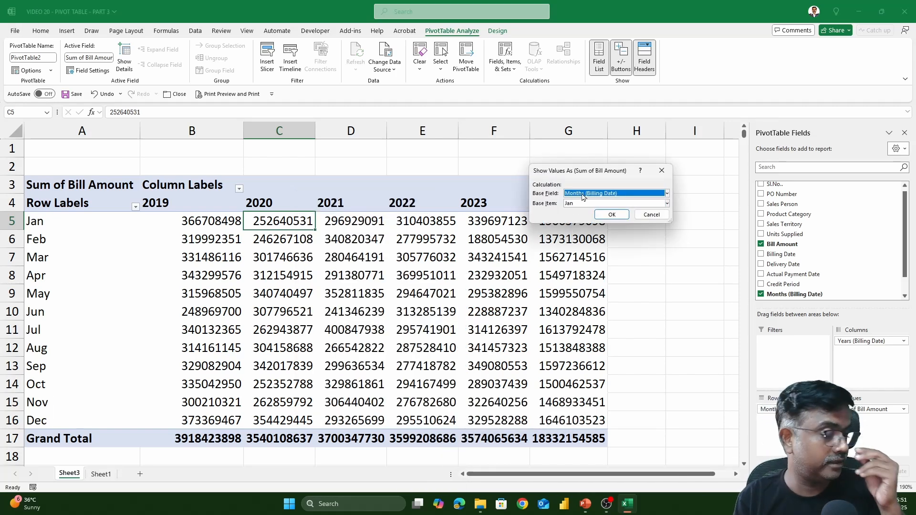
left_click(582, 196)
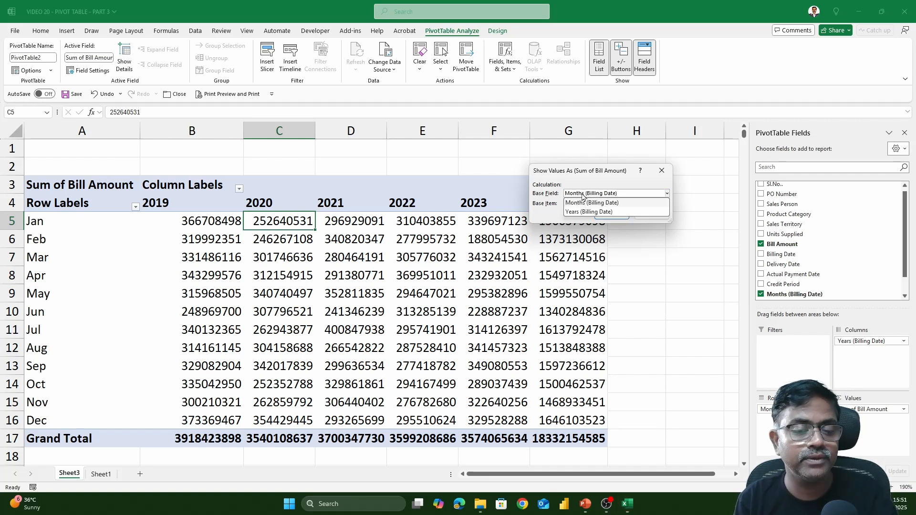
left_click(589, 212)
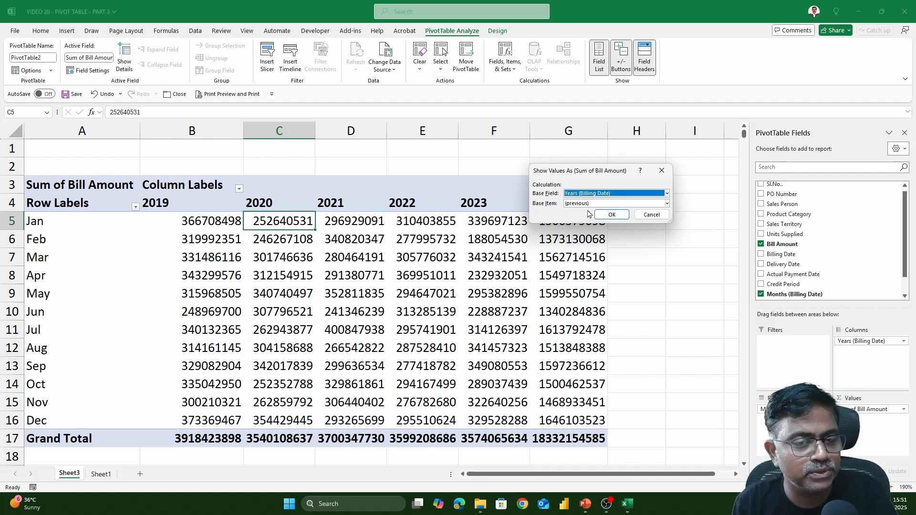
left_click(594, 204)
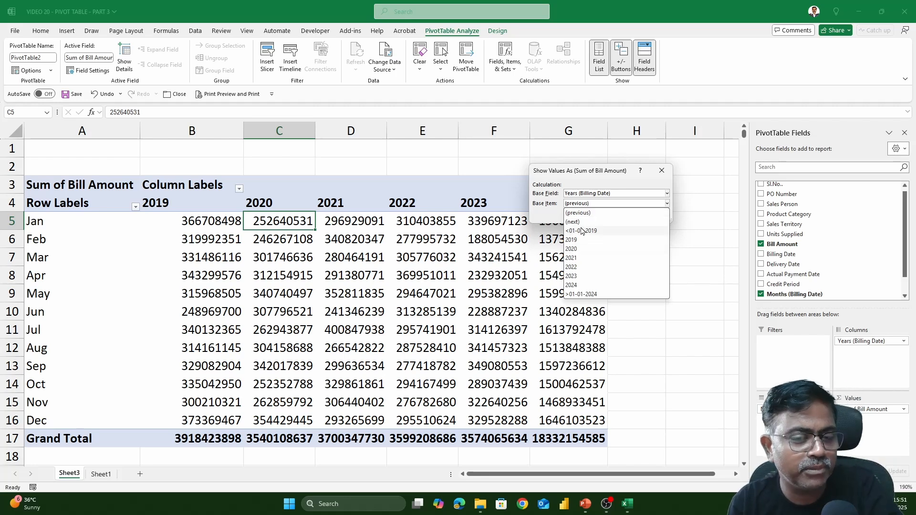
left_click(582, 215)
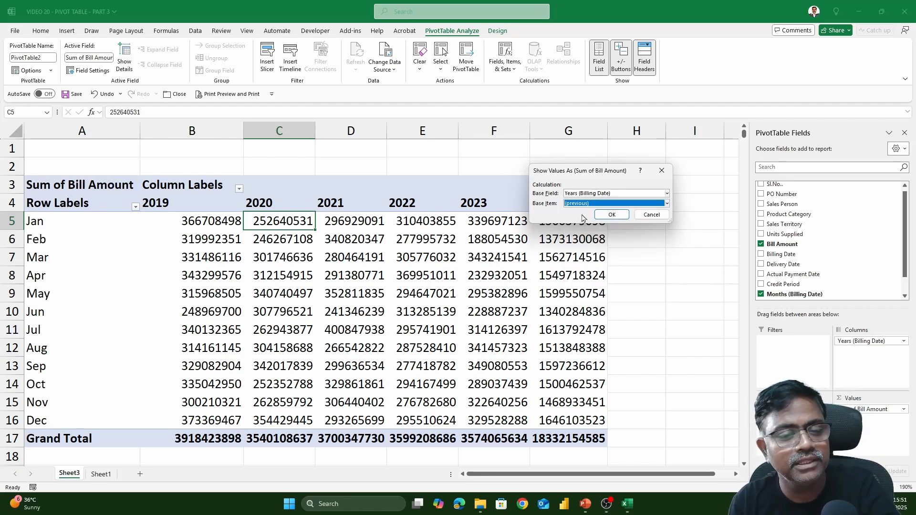
left_click(606, 215)
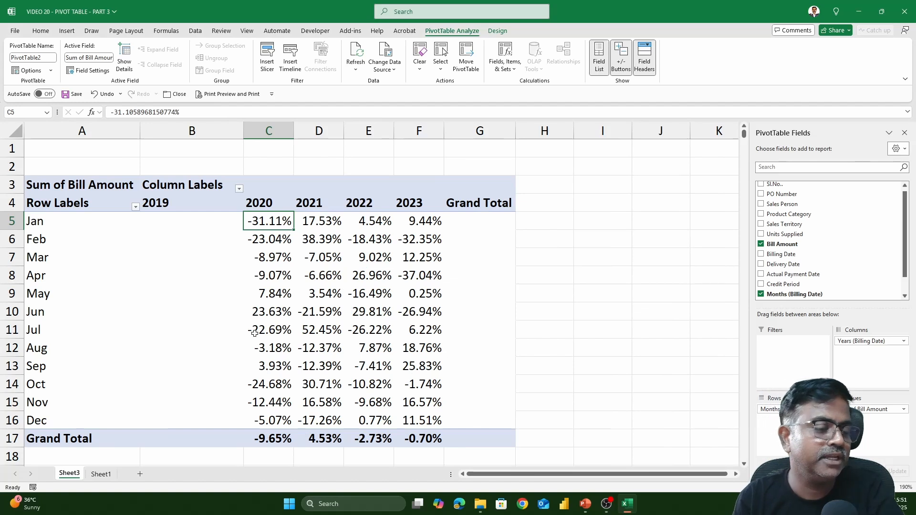
- Examine the year-over-year percentage changes by month, comparing the 2019 column with the January, May and June 2020 values
left_click_drag(188, 226, 182, 411)
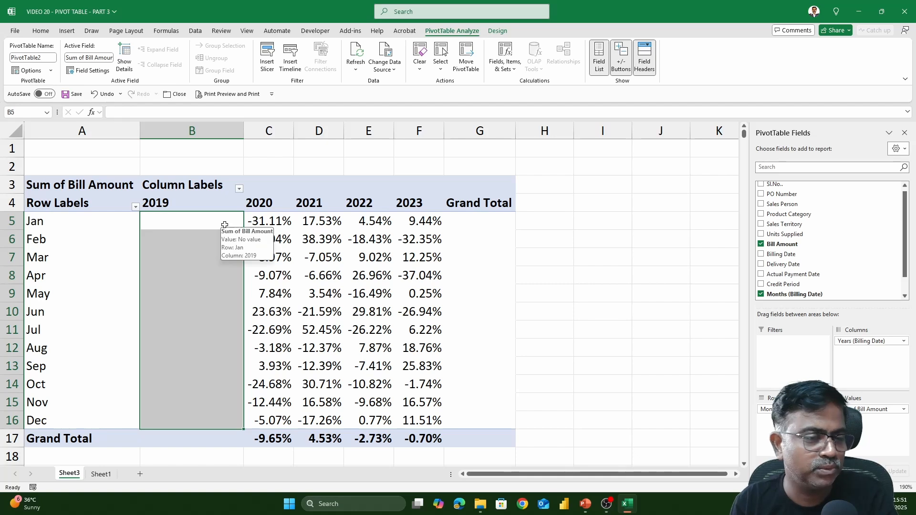
left_click(250, 221)
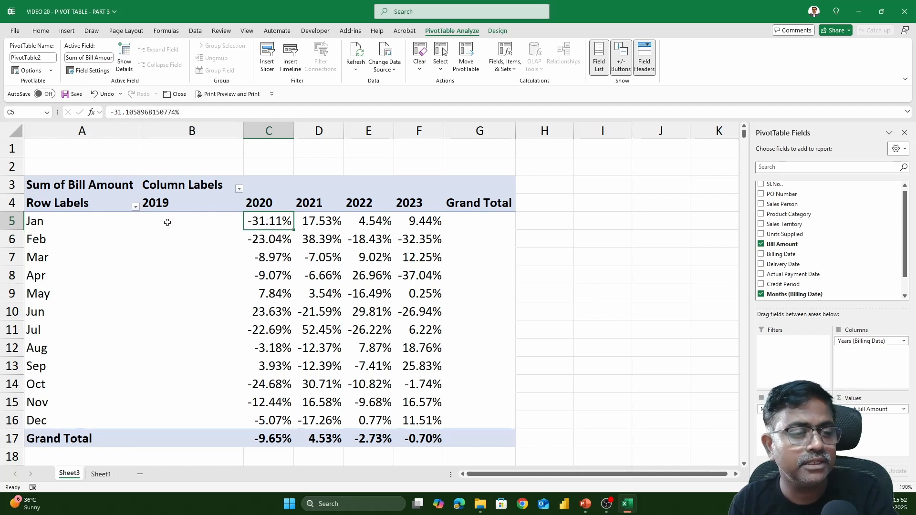
mouse_move(168, 226)
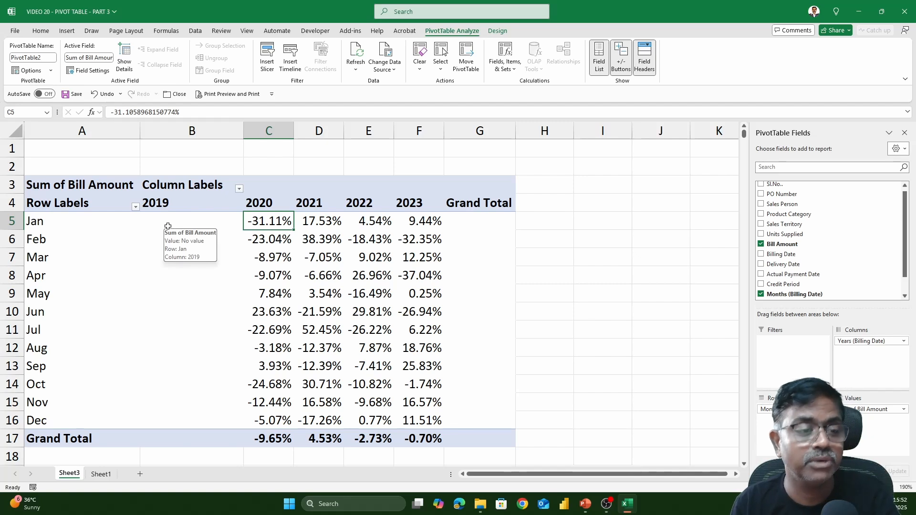
left_click(273, 293)
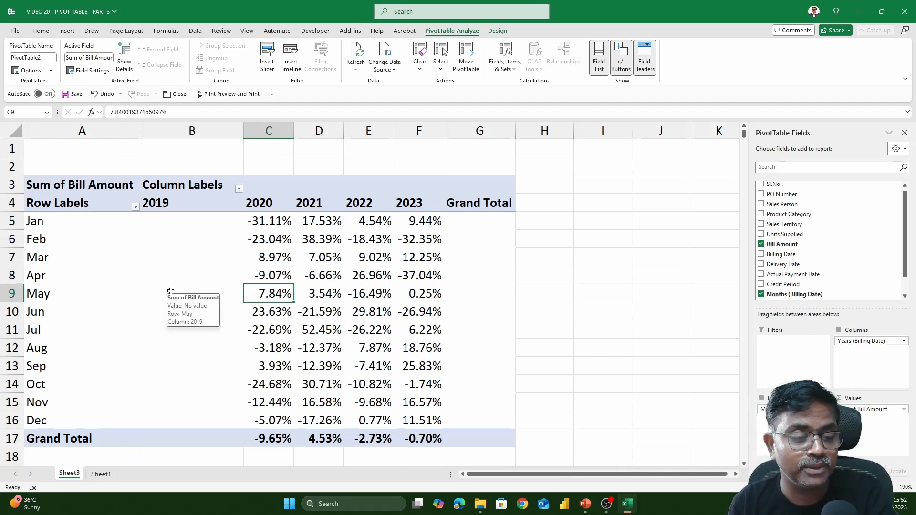
left_click(276, 310)
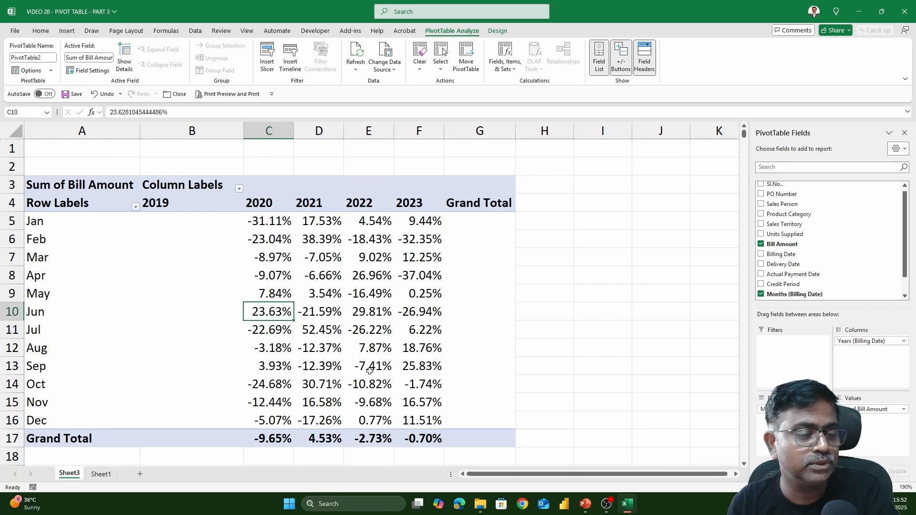
mouse_move(370, 370)
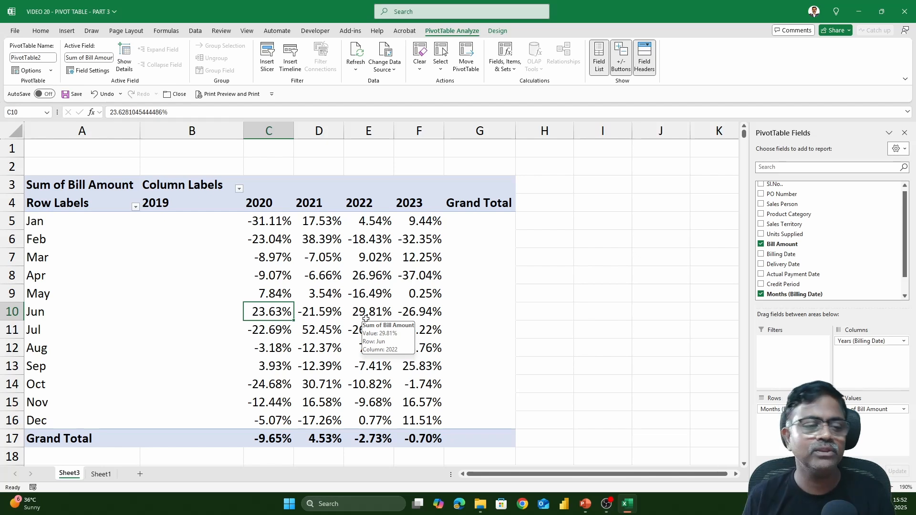
- Reset the bill amounts to No Calculation and move the Years (Billing Date) field from Columns back to Rows
right_click(319, 227)
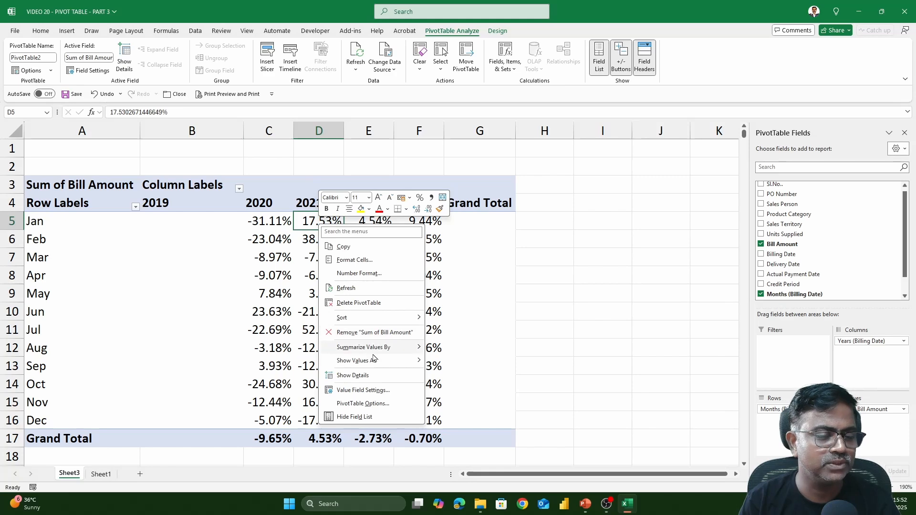
left_click(457, 282)
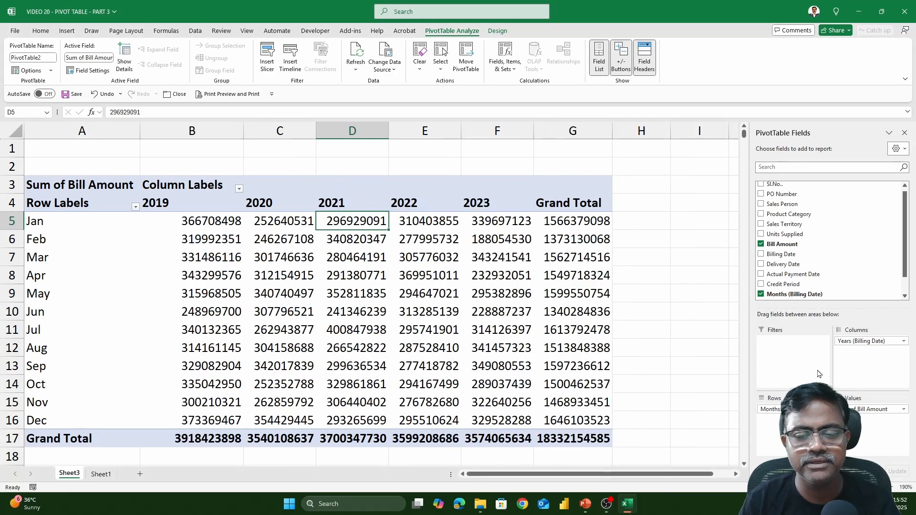
left_click_drag(857, 342, 770, 439)
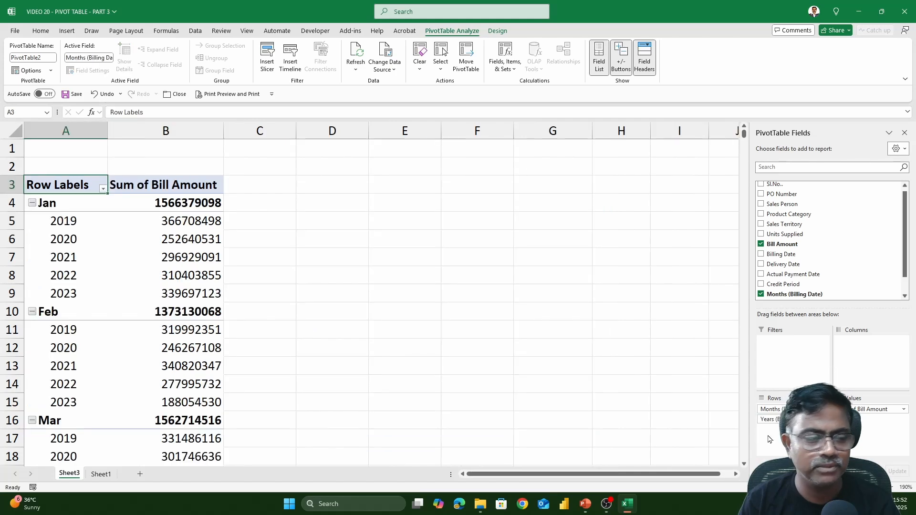
- Ungroup the Billing Date row labels and remove the Billing Date and Bill Amount fields from the PivotTable
left_click(66, 203)
right_click(67, 204)
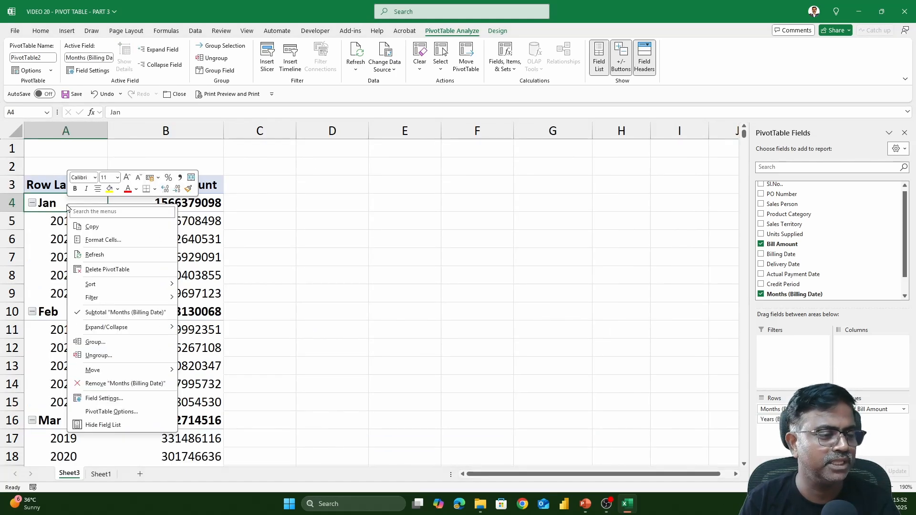
left_click(98, 355)
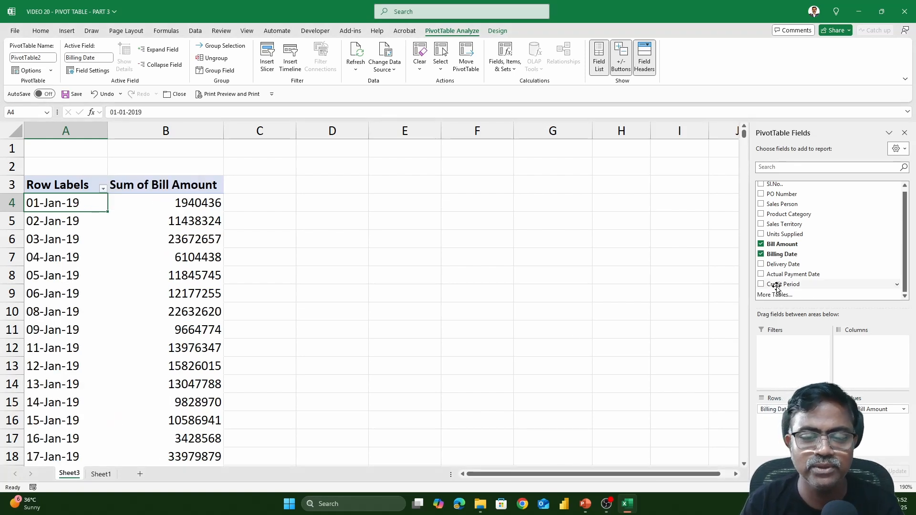
left_click(761, 255)
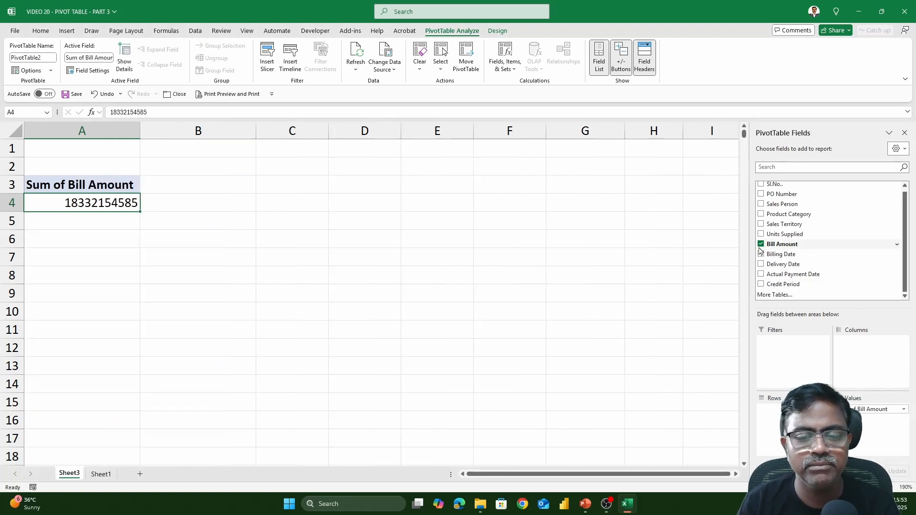
left_click(761, 245)
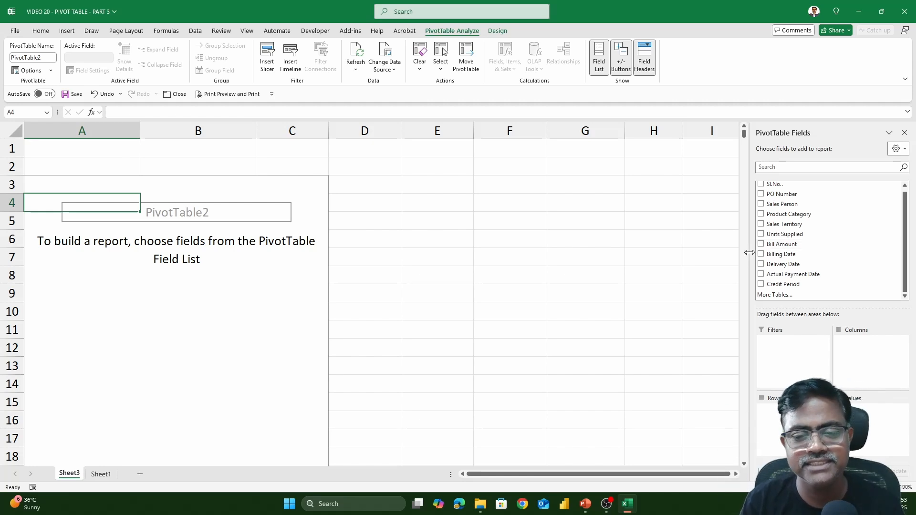
- Add the Units Supplied field to Rows and open the Grouping settings for its row labels
left_click(788, 234)
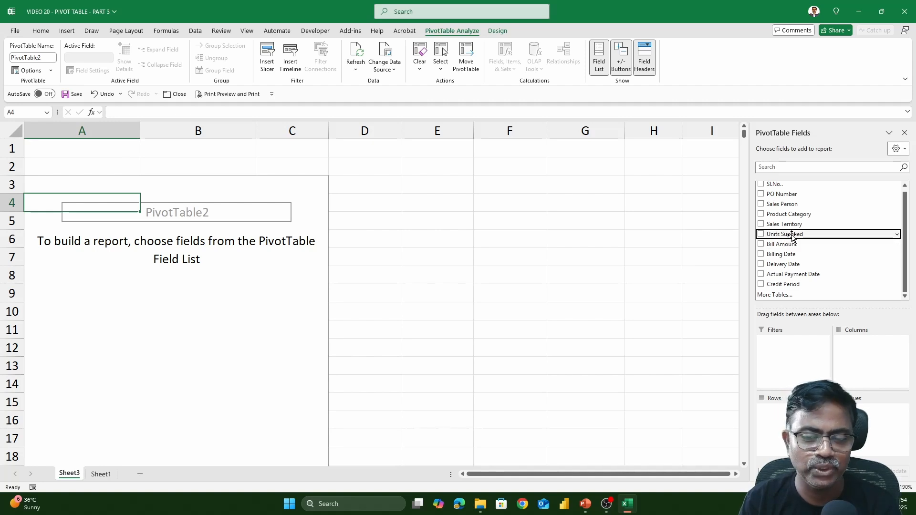
left_click_drag(793, 235, 780, 417)
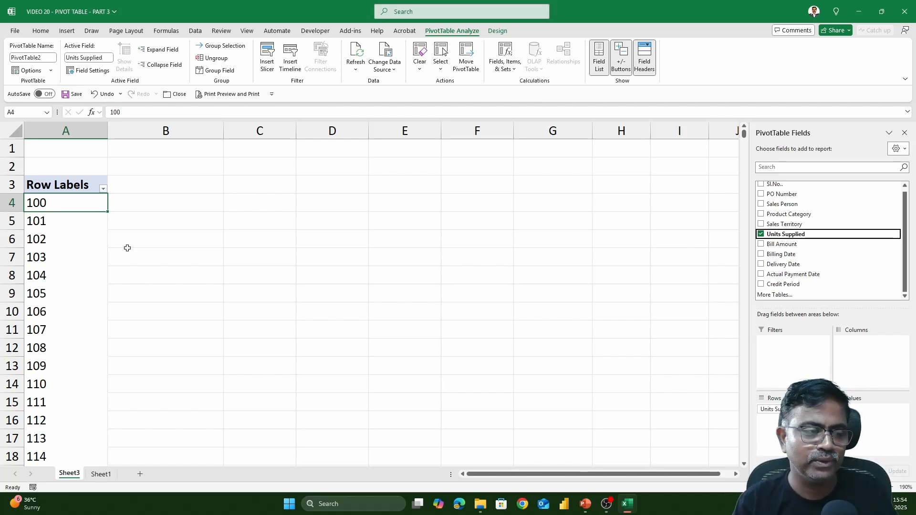
right_click(77, 204)
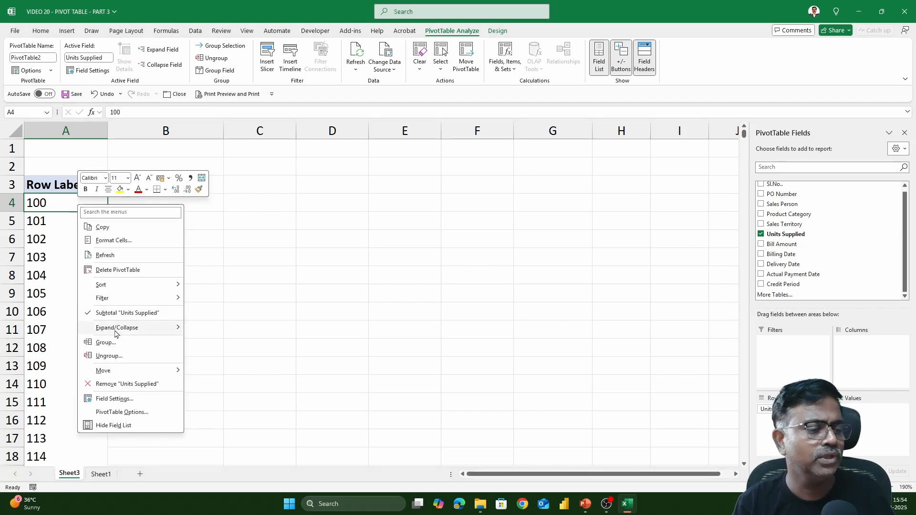
left_click(119, 348)
left_click_drag(117, 307, 520, 171)
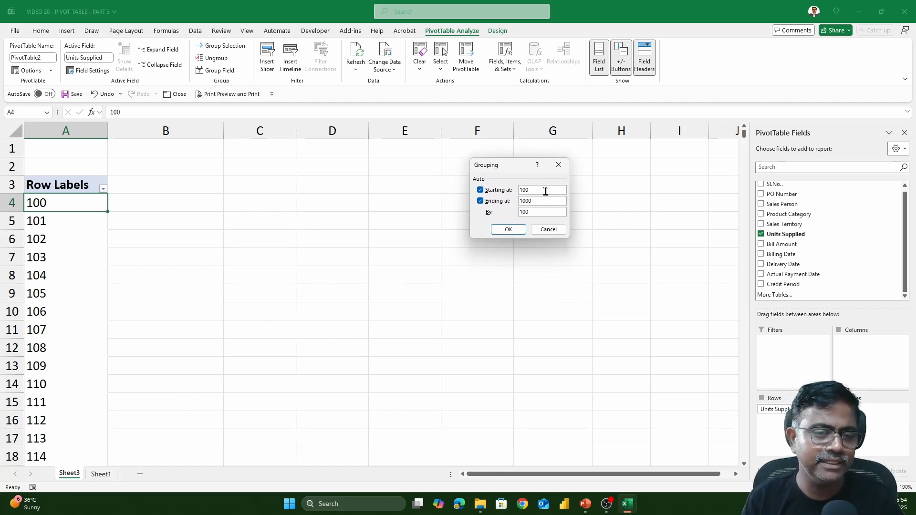
left_click_drag(532, 191, 514, 216)
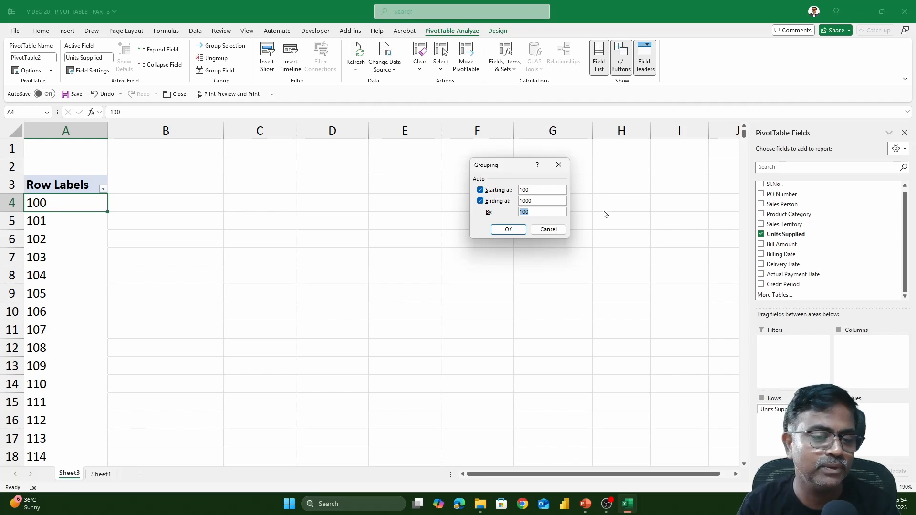
left_click(555, 215)
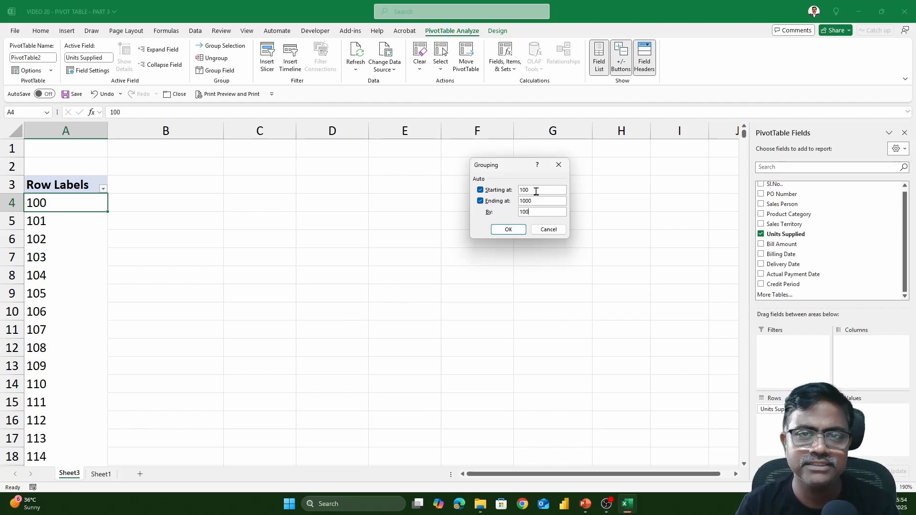
- Group the Units Supplied row labels starting at 1 and ending at 1000, in intervals of 200
double_click(536, 191)
type("12")
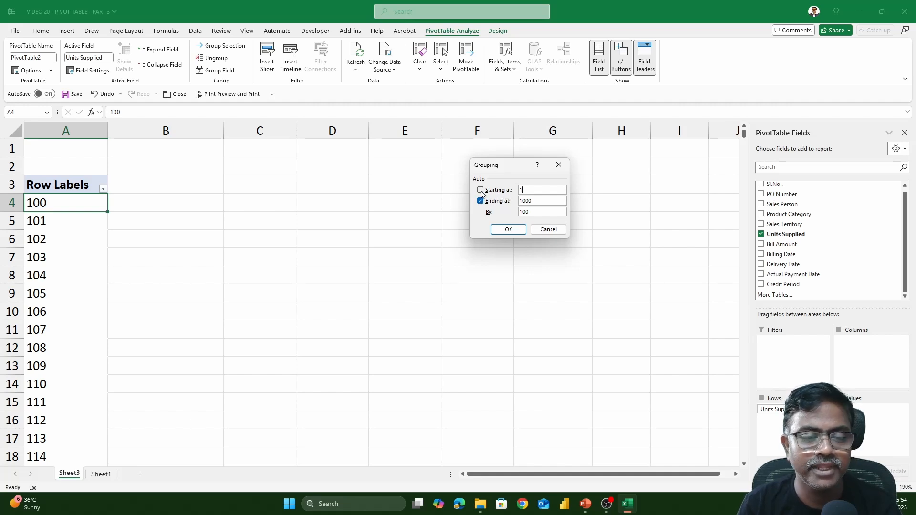
left_click(481, 190)
left_click(539, 191)
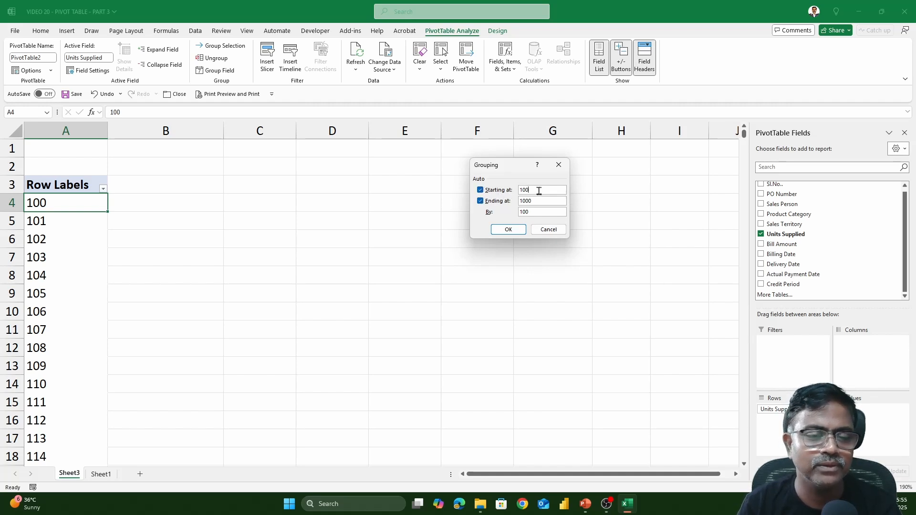
key("BackSpace")
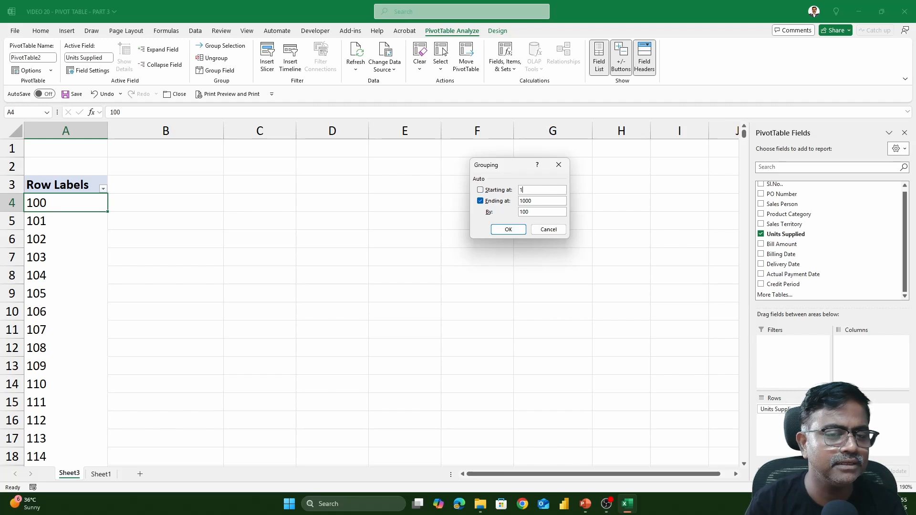
double_click(535, 211)
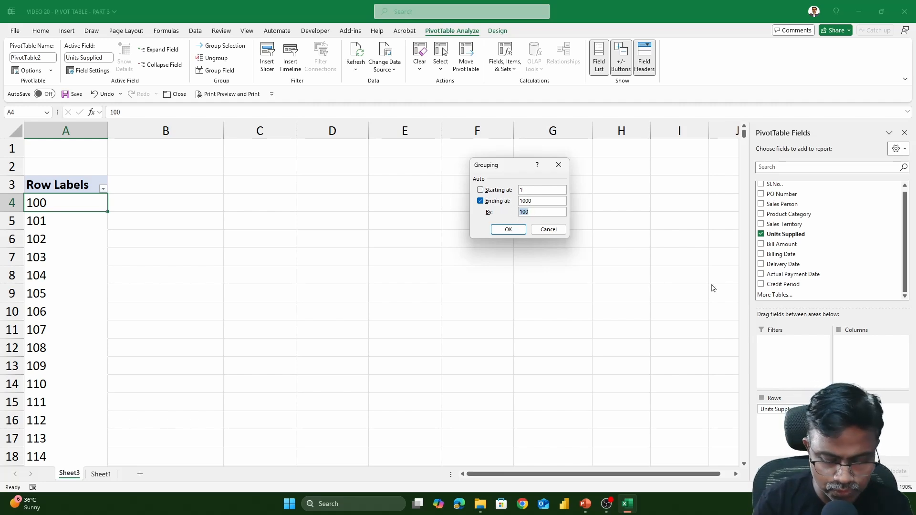
type("200")
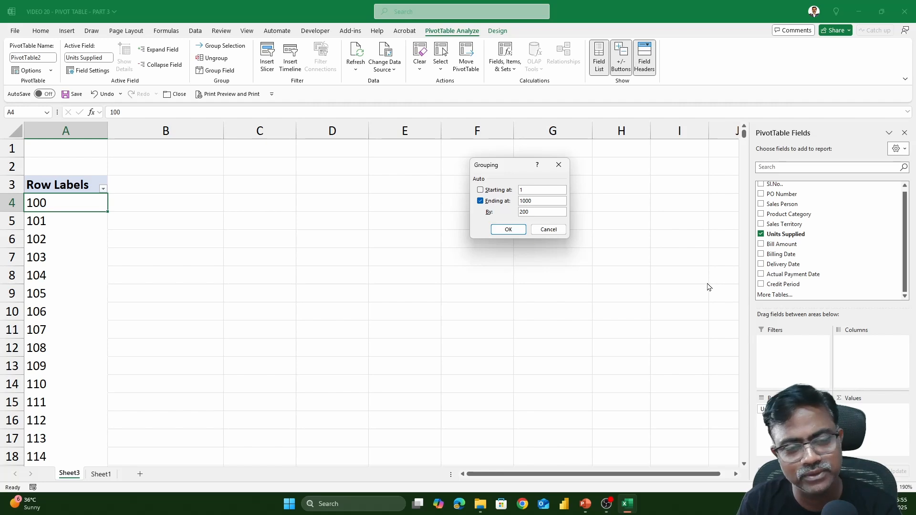
left_click(509, 230)
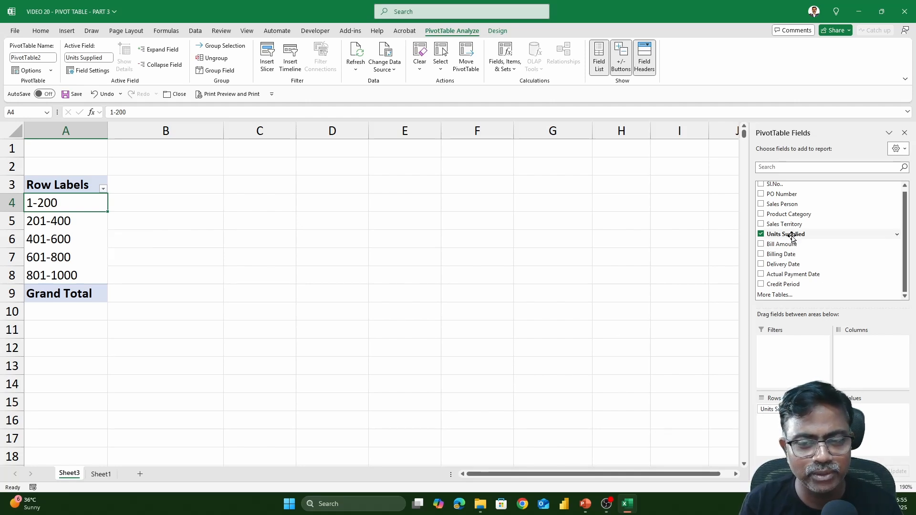
- Add the Units Supplied field to Values to count the records in each units range
left_click_drag(792, 236, 871, 431)
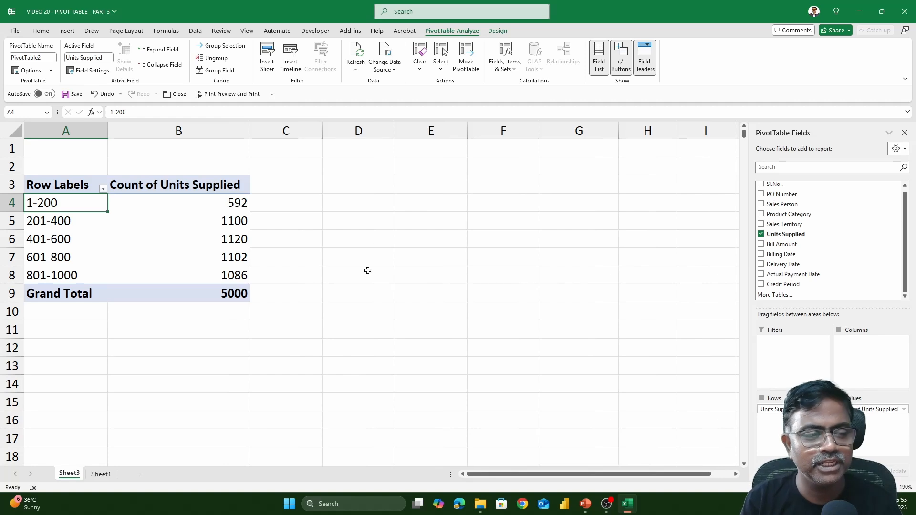
scroll(367, 270, "up", 1, "ctrl")
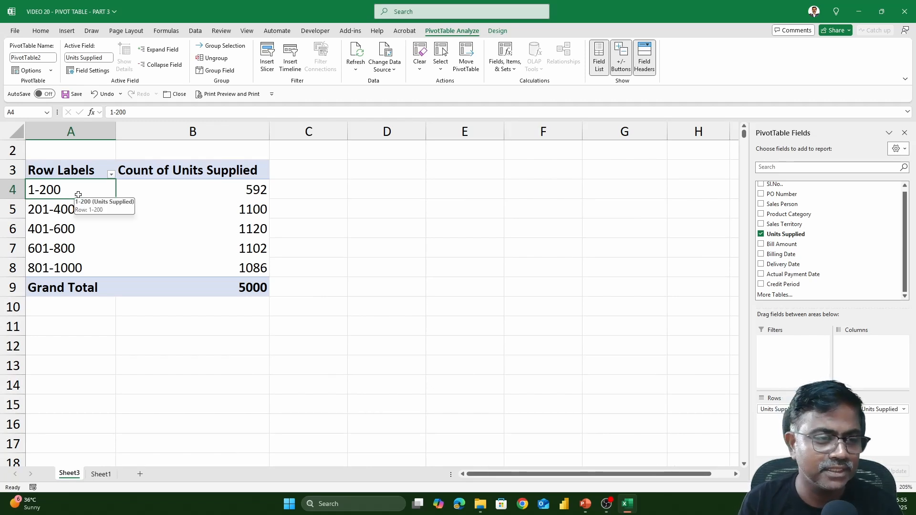
- Review the record counts for the 1-200 and 201-400 units ranges in the PivotTable
left_click(240, 189)
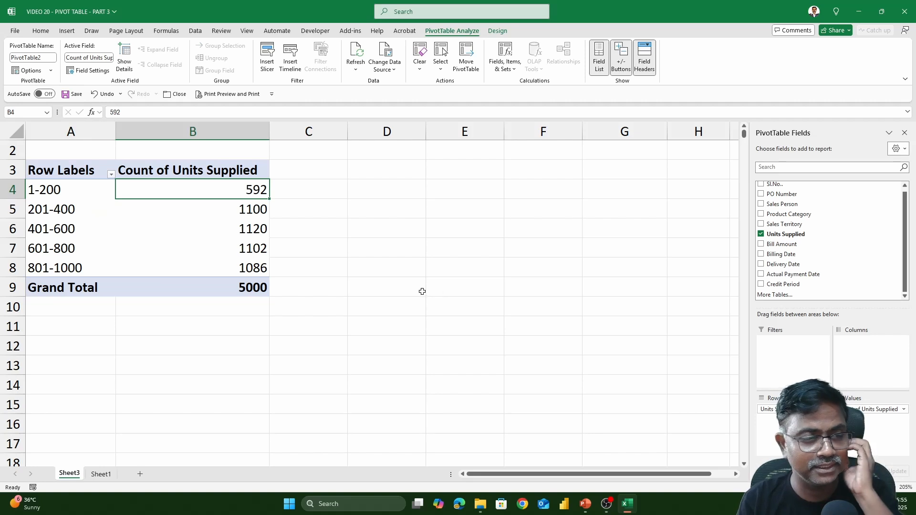
left_click(69, 213)
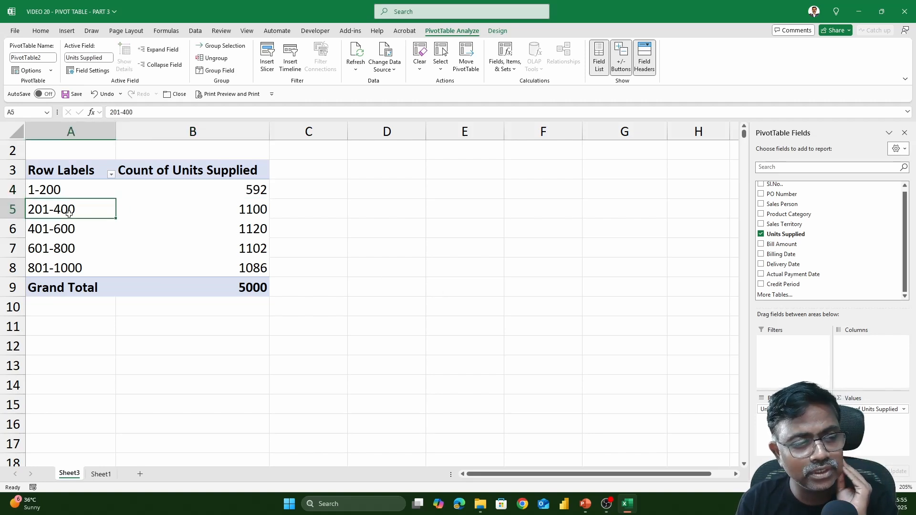
left_click(258, 214)
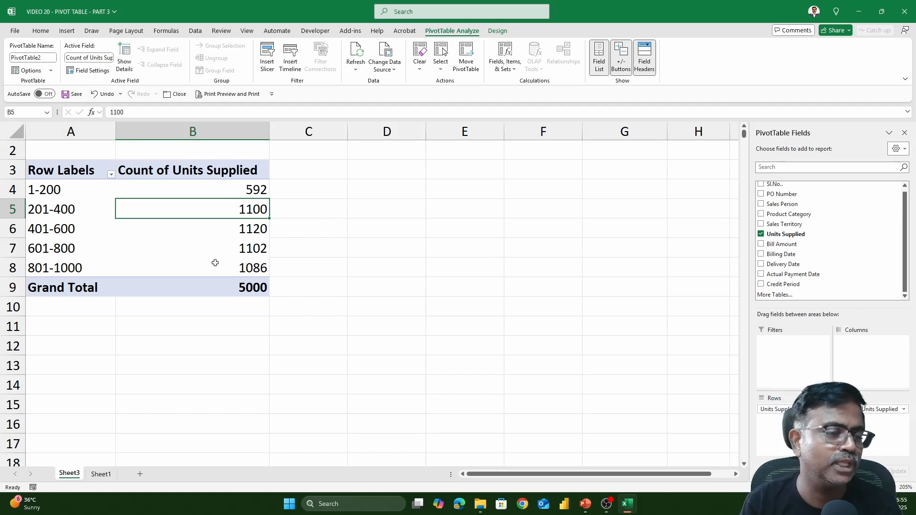
left_click(250, 192)
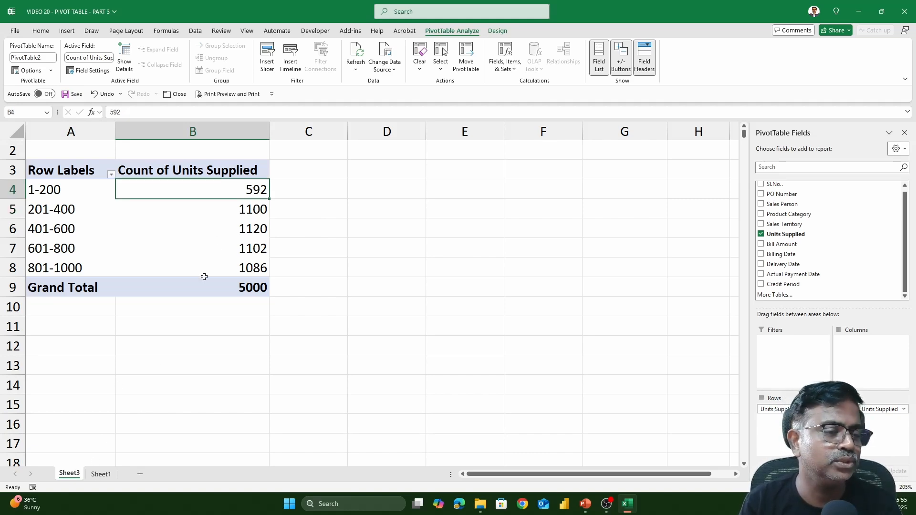
- Filter the source data on Sheet1 to rows with Units Supplied less than or equal to 200
left_click(101, 474)
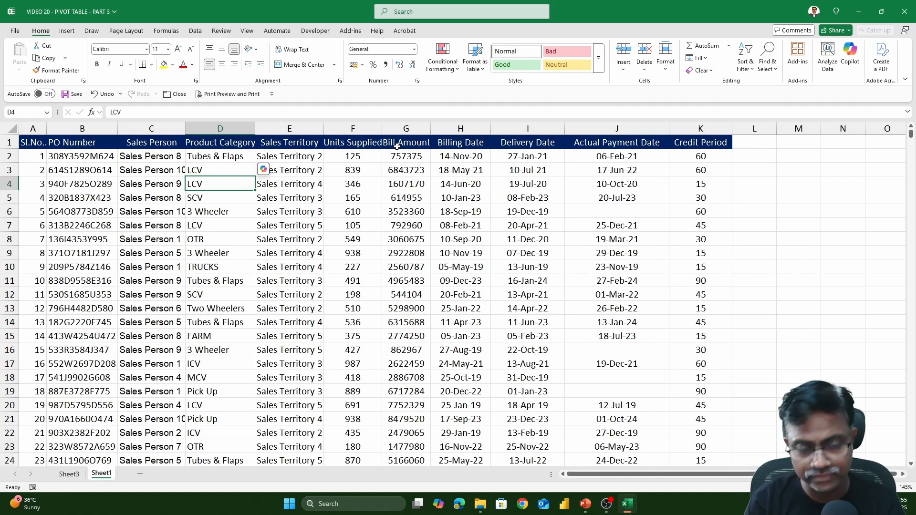
key("ctrl+shift+l")
left_click(366, 139)
left_click(377, 143)
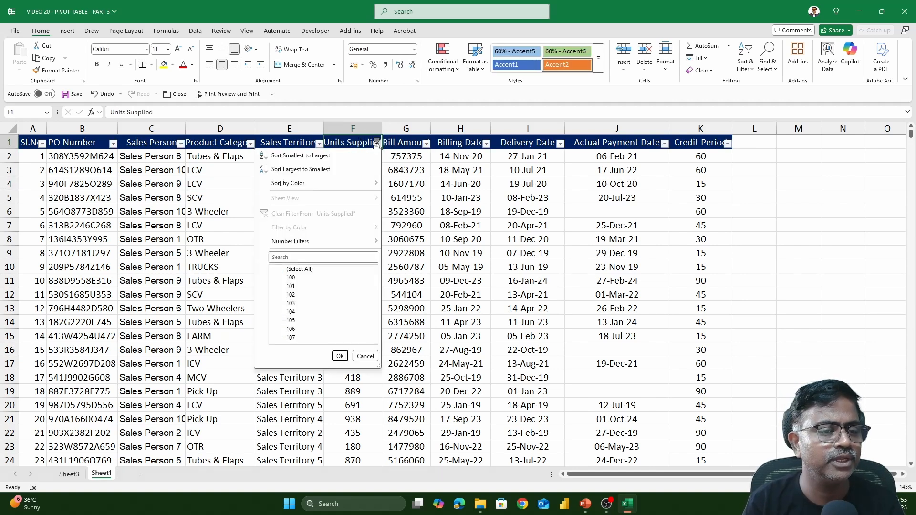
mouse_move(300, 242)
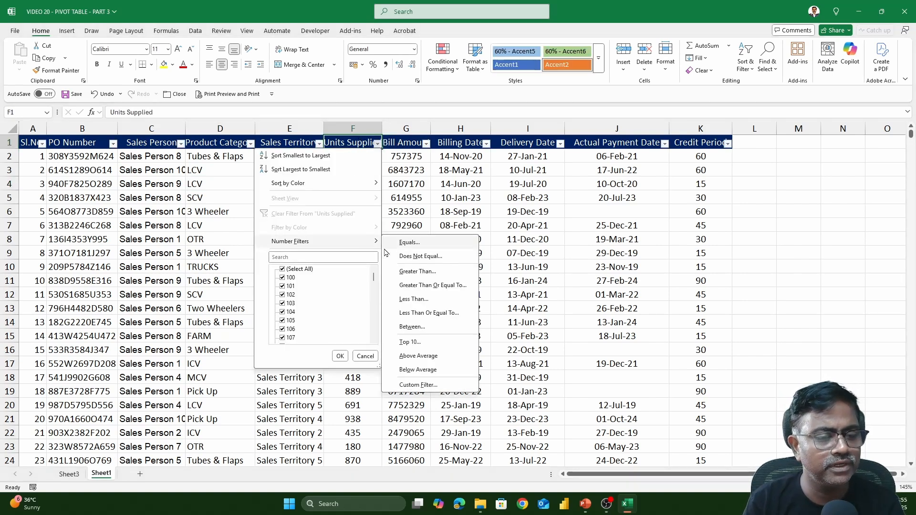
left_click(428, 314)
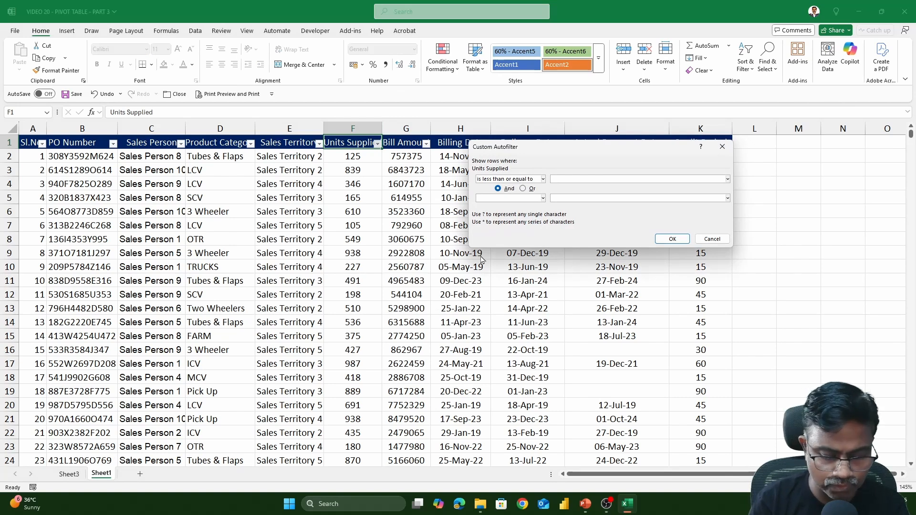
left_click(672, 238)
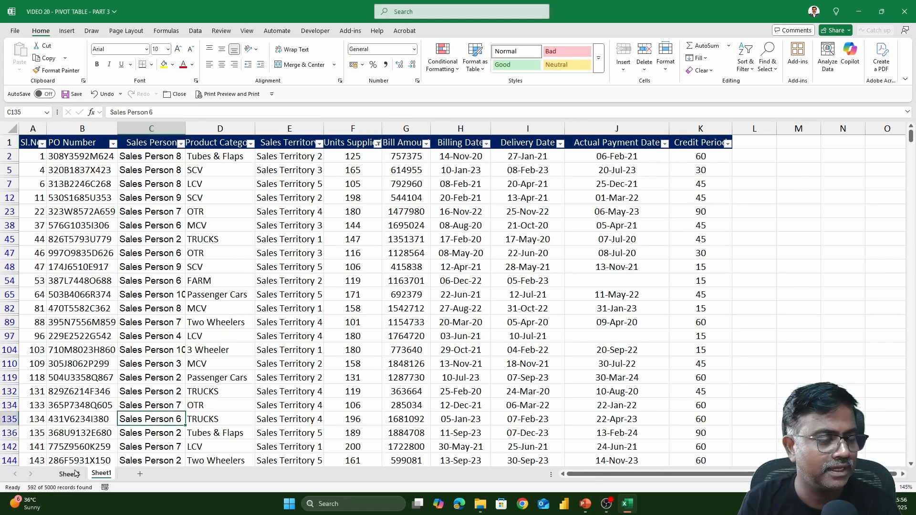
- Compare the filtered records with the PivotTable's 1-200 count, remove the filters from Sheet1 and return to Sheet3
left_click(69, 474)
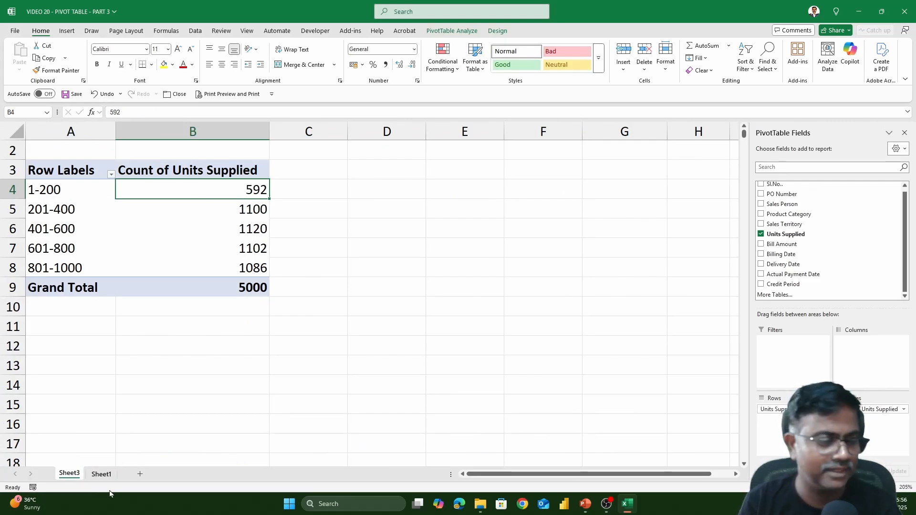
left_click(102, 474)
key("ctrl+shift+l")
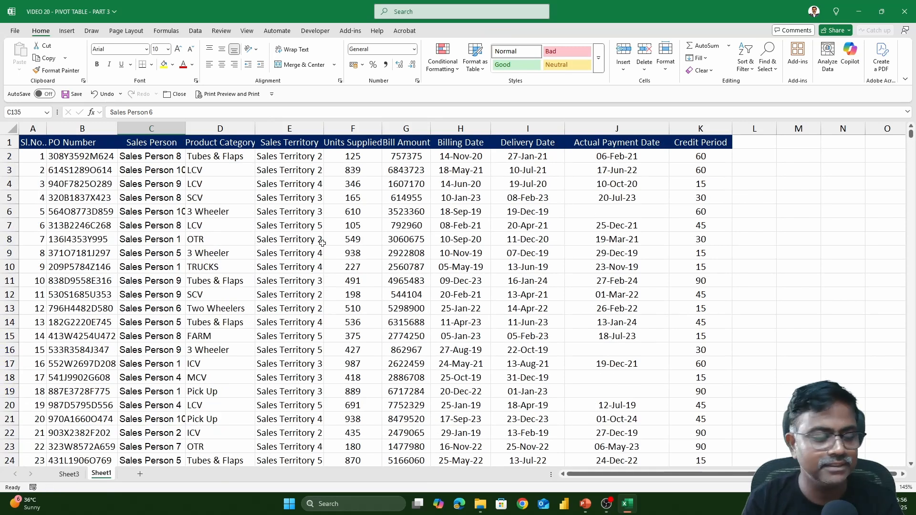
left_click(77, 472)
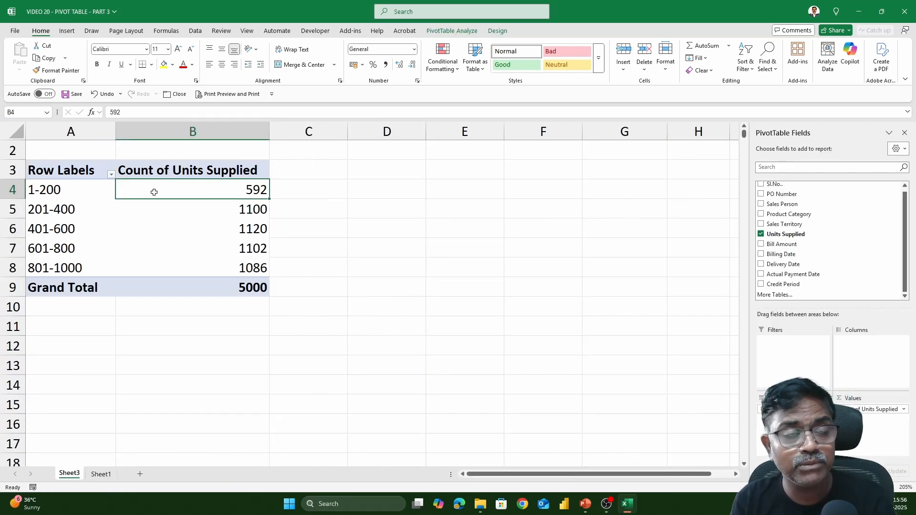
mouse_move(154, 192)
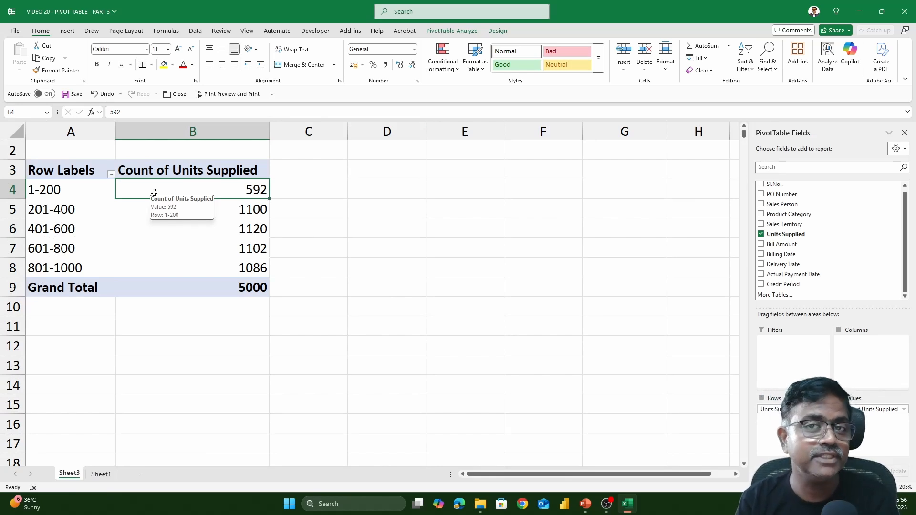
- Insert a clustered column PivotChart from the units range counts, then shrink it and place it beside the PivotTable
left_click(69, 32)
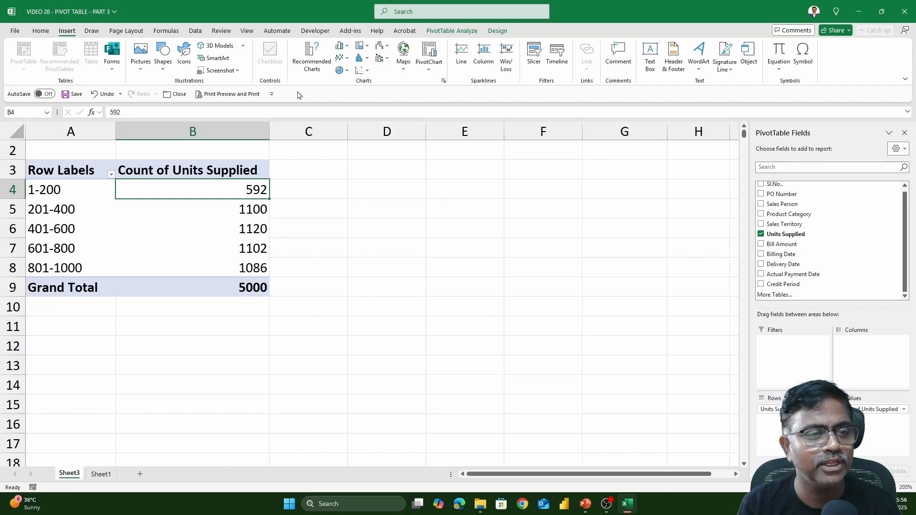
left_click(303, 63)
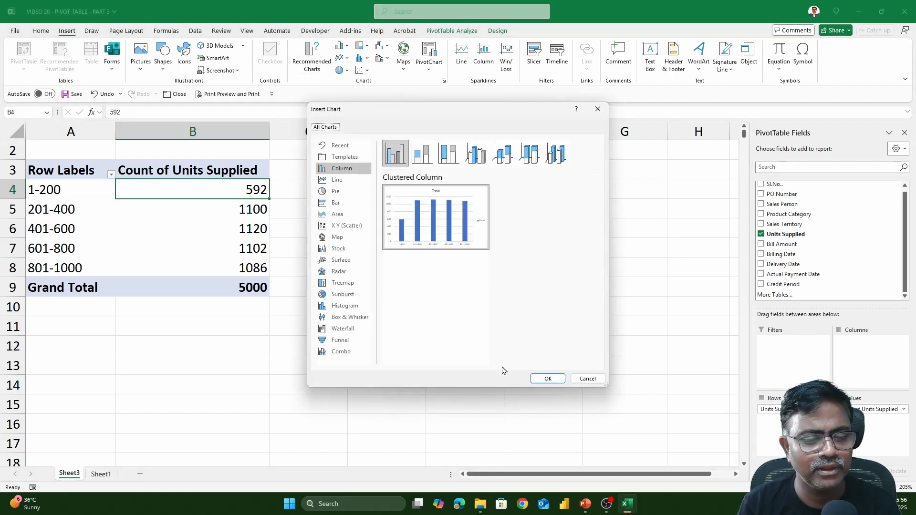
left_click(548, 379)
left_click_drag(513, 205, 611, 189)
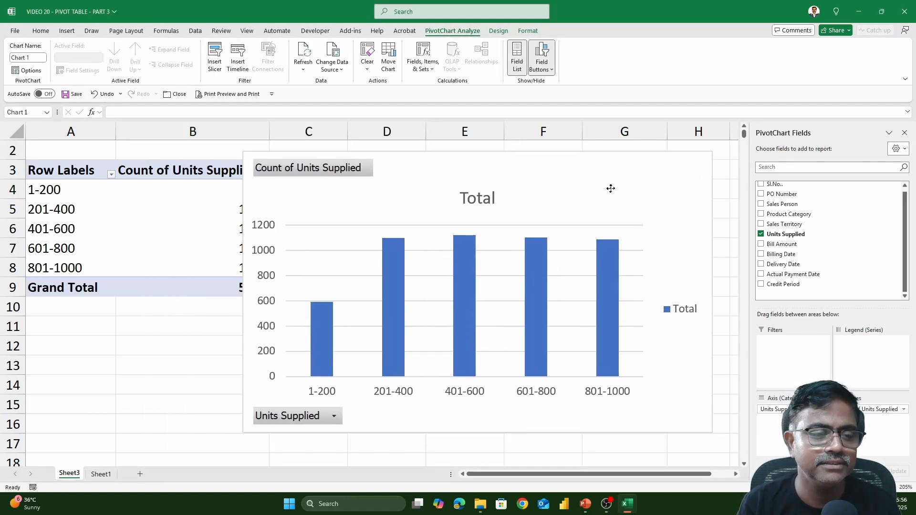
left_click_drag(712, 151, 674, 170)
left_click_drag(541, 205, 595, 182)
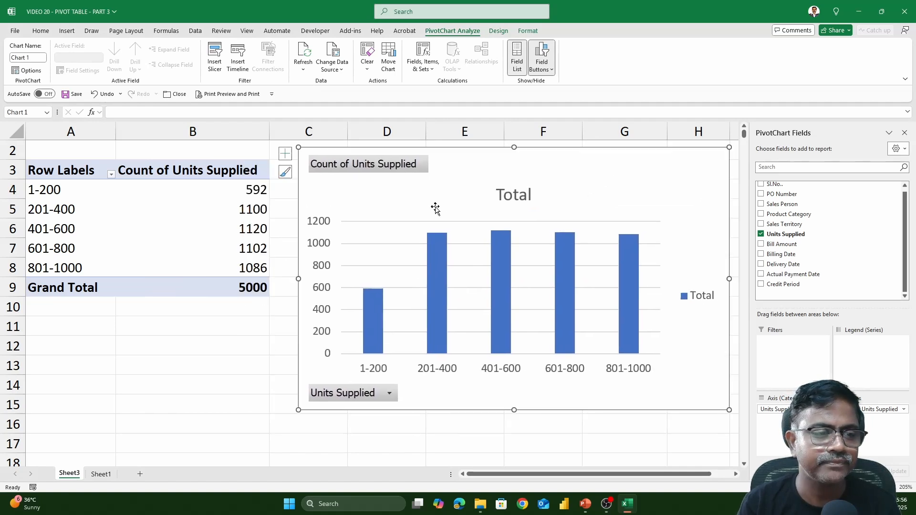
- Sort the Count of Units Supplied values from largest to smallest
left_click(244, 191)
right_click(245, 192)
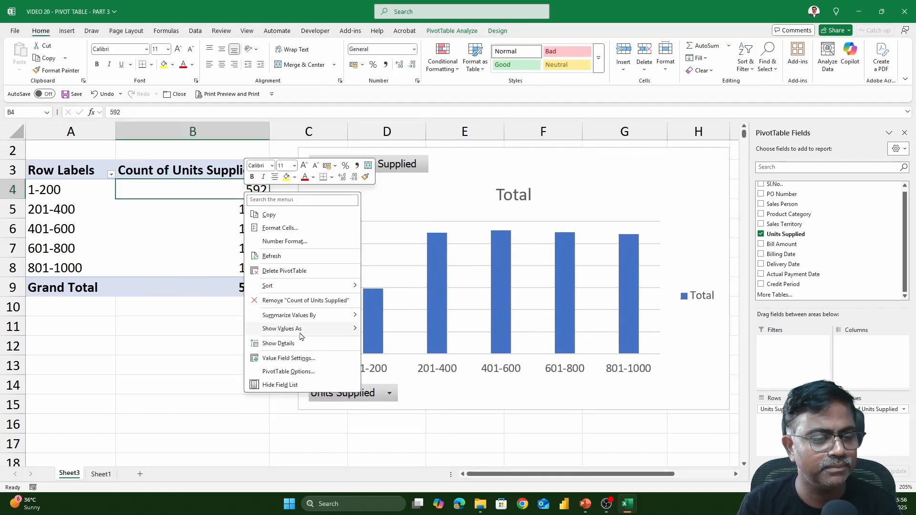
mouse_move(312, 288)
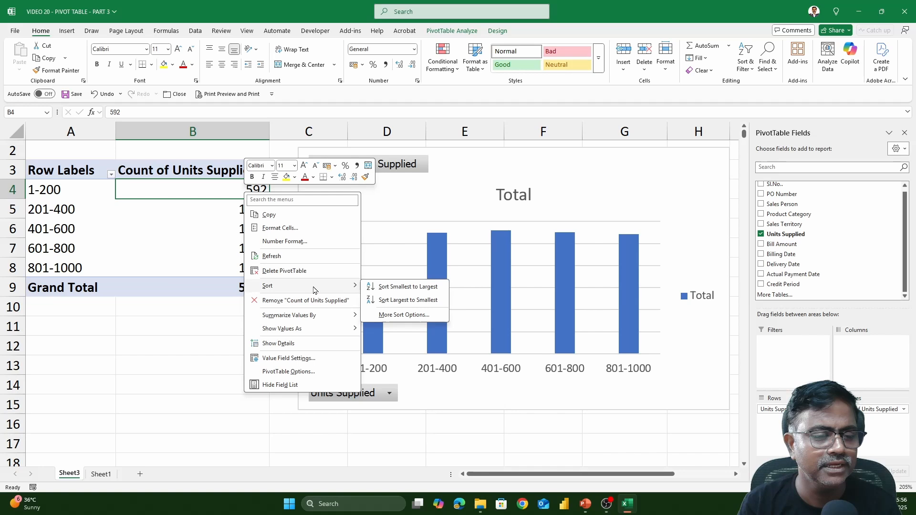
left_click(420, 301)
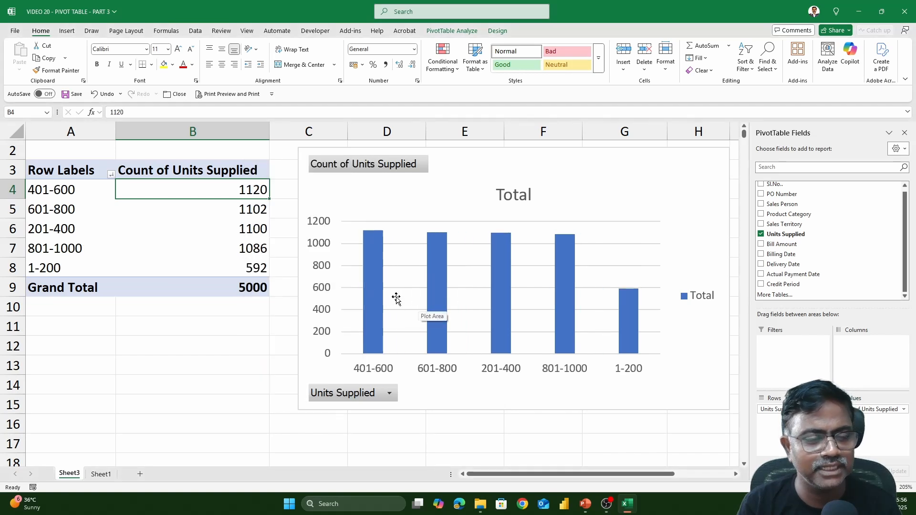
- Delete the vertical axis, gridlines and legend from the PivotChart
left_click(319, 242)
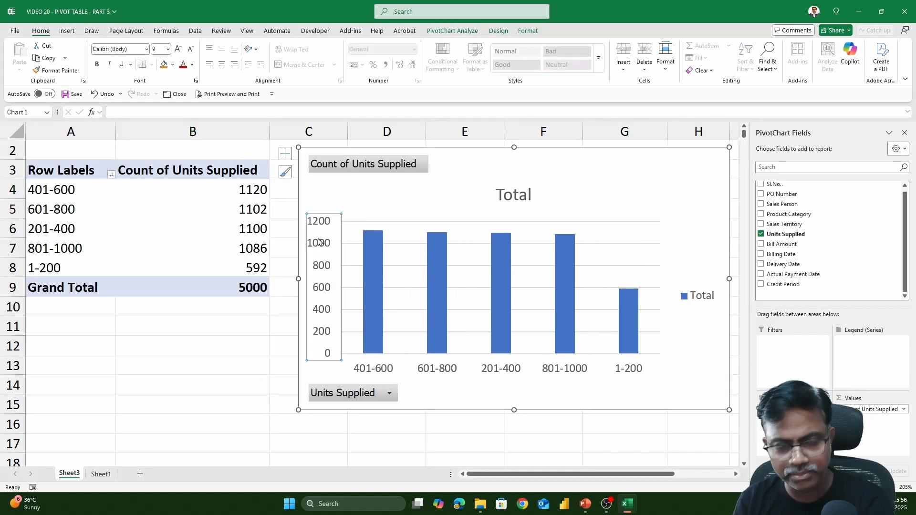
key("Delete")
left_click(646, 266)
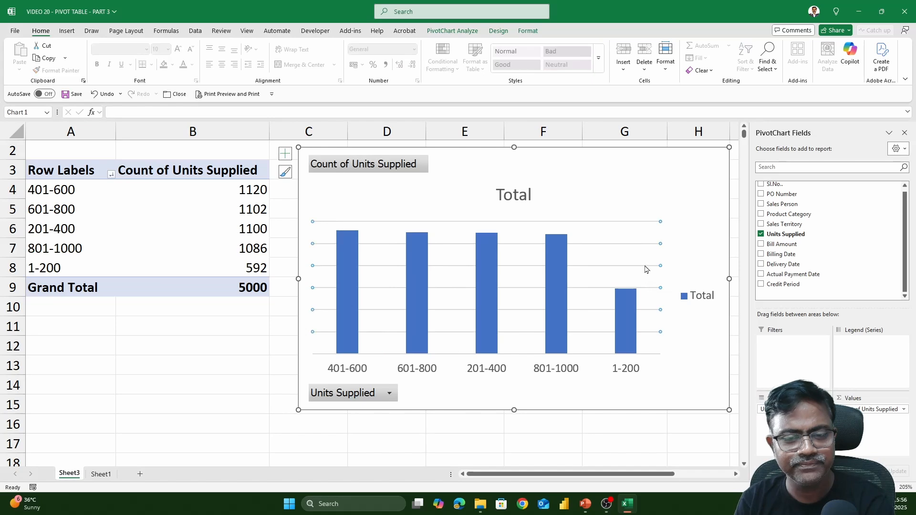
key("Delete")
left_click(696, 296)
key("Delete")
- Change the PivotChart title to "Frequency Distribution"
left_click(507, 196)
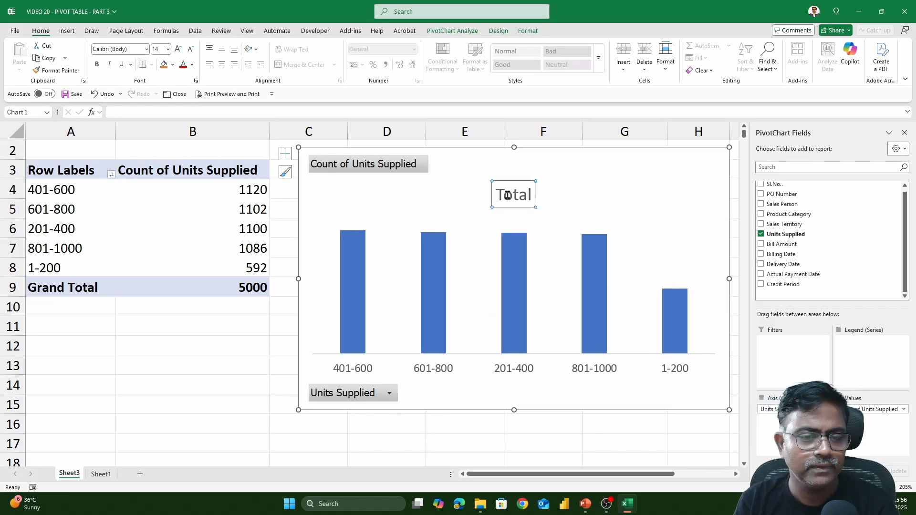
double_click(508, 196)
double_click(513, 197)
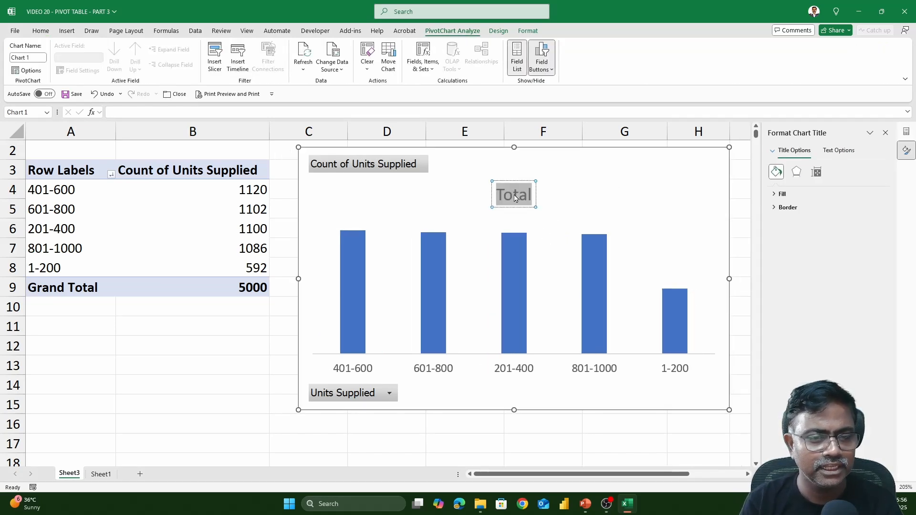
left_click(515, 198)
type("Frequenc")
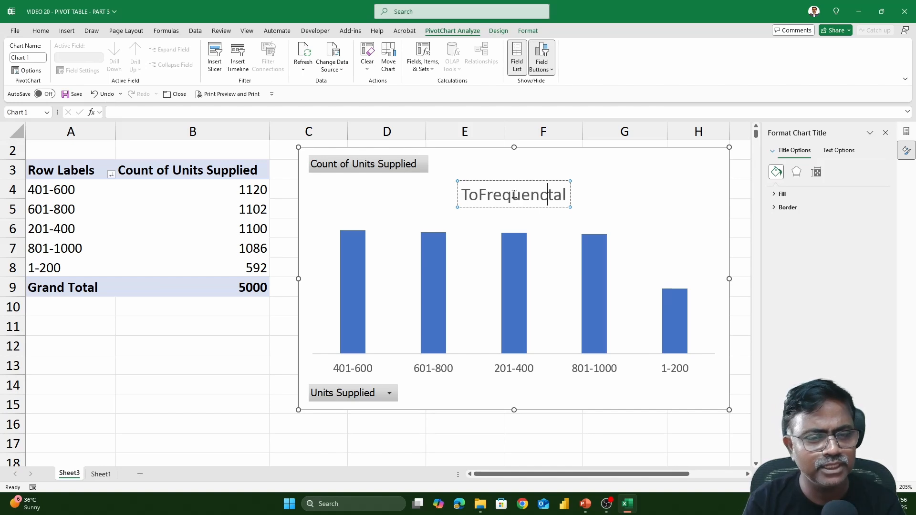
type("y dis")
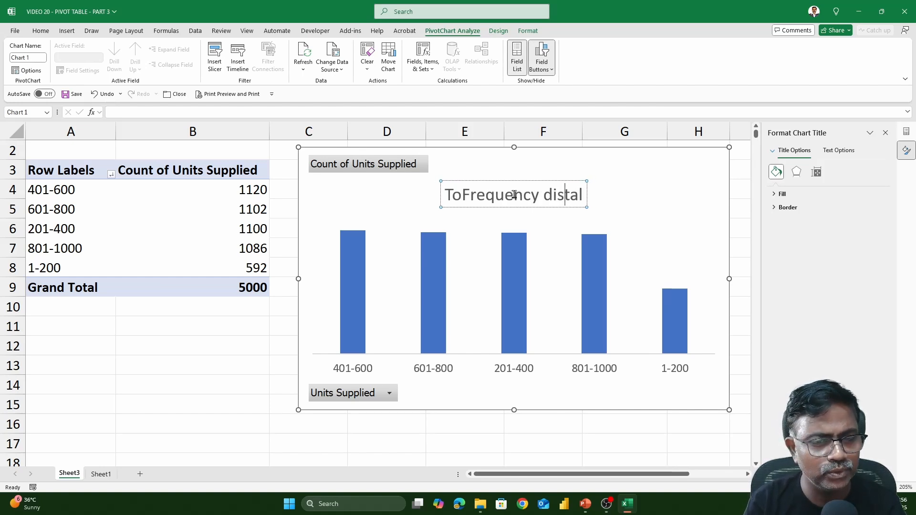
key("BackSpace")
key("BackSpace")
key("BackSpace")
type("Disc")
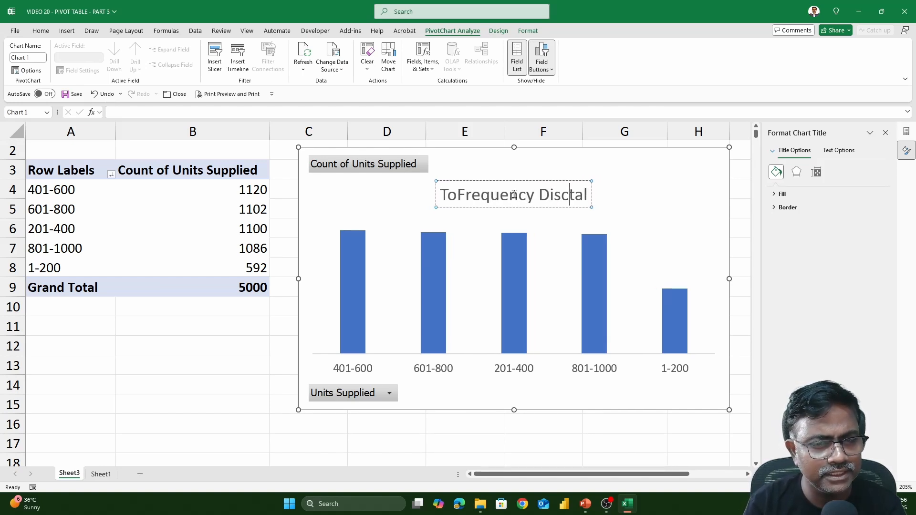
key("BackSpace")
type("trib")
type("ution")
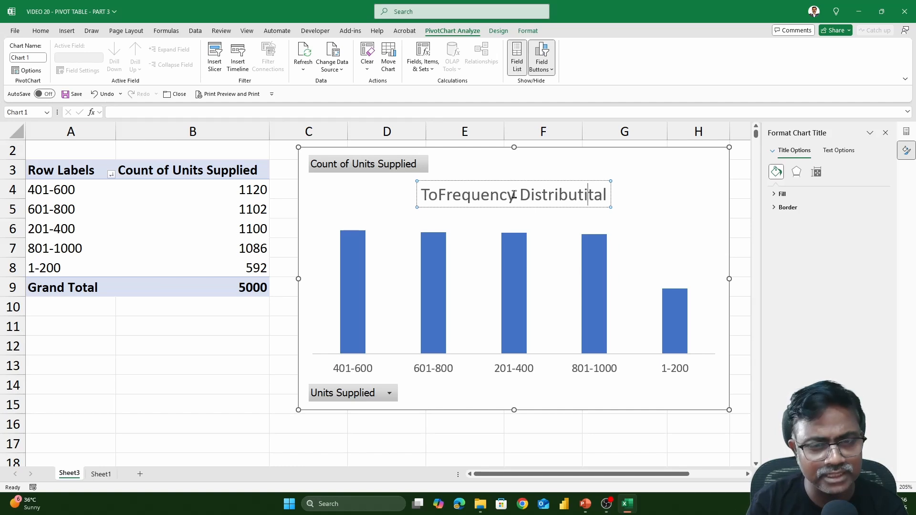
key("Delete")
key("Delete")
key("Delete")
key("Left")
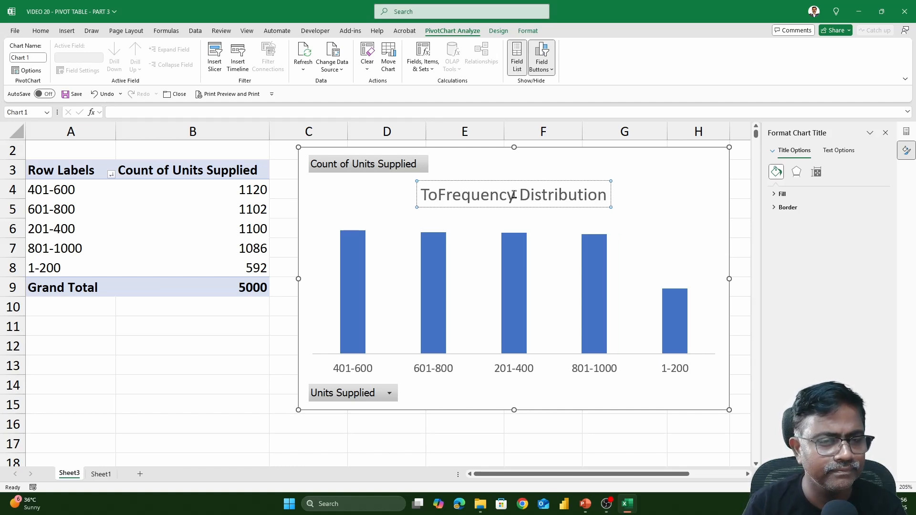
key("Left")
key("BackSpace")
key("BackSpace")
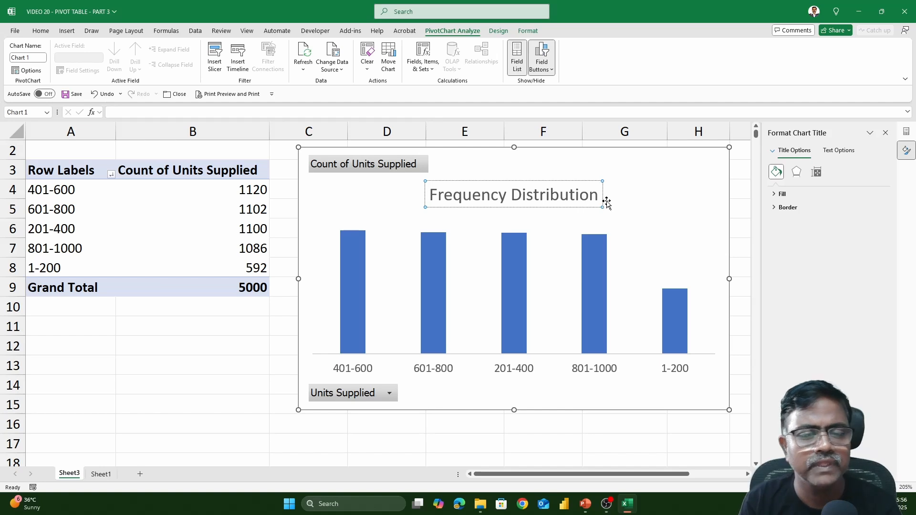
- Move the chart title to the upper-right corner of the PivotChart and deselect the chart
left_click(558, 206)
left_click(558, 206)
left_click_drag(558, 206, 672, 177)
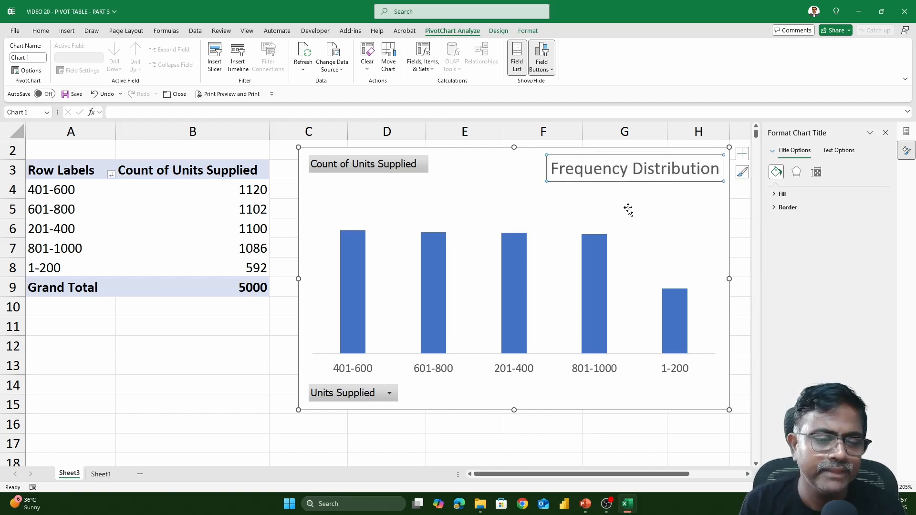
left_click(265, 328)
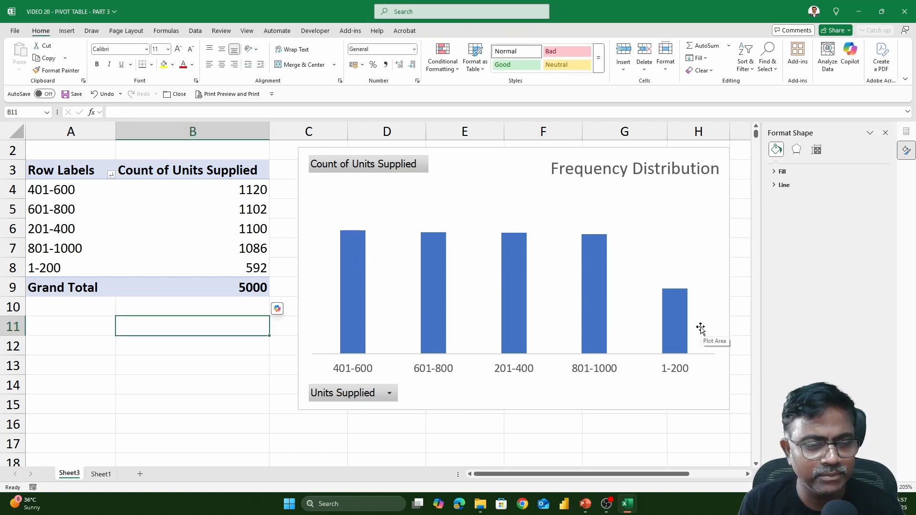
- Add data labels to the PivotChart columns
left_click(717, 208)
left_click(743, 154)
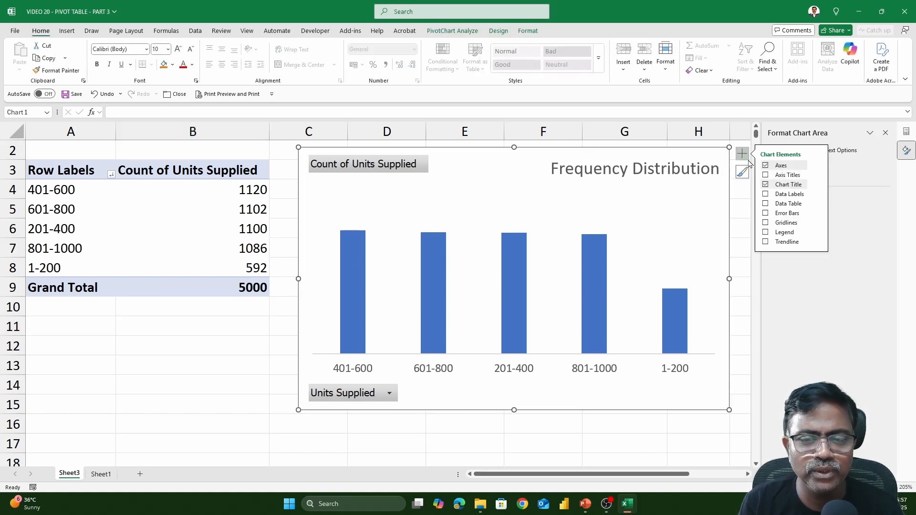
left_click(766, 195)
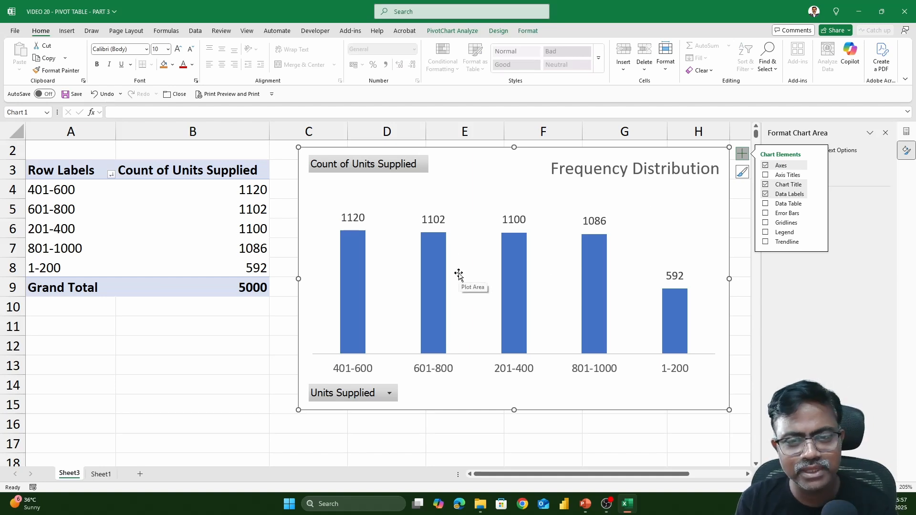
- Set the gap width of the PivotChart's column series to 0%
left_click(512, 251)
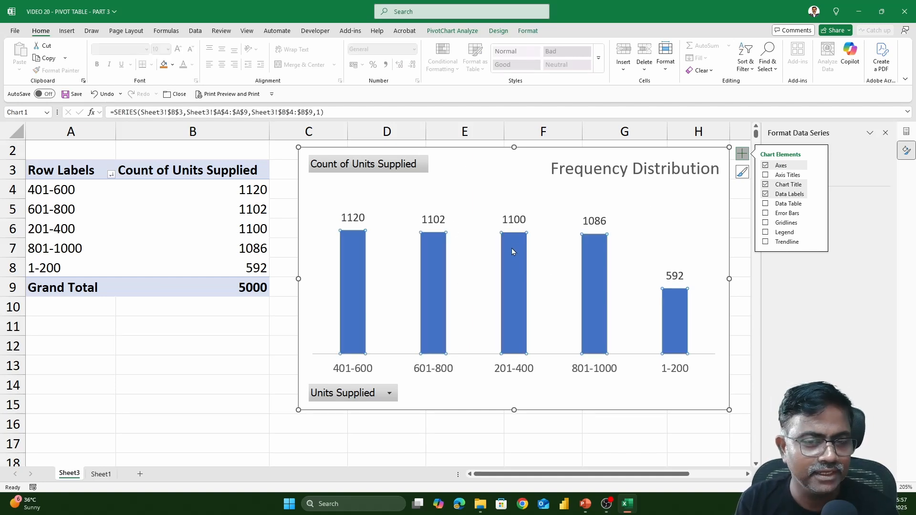
right_click(512, 251)
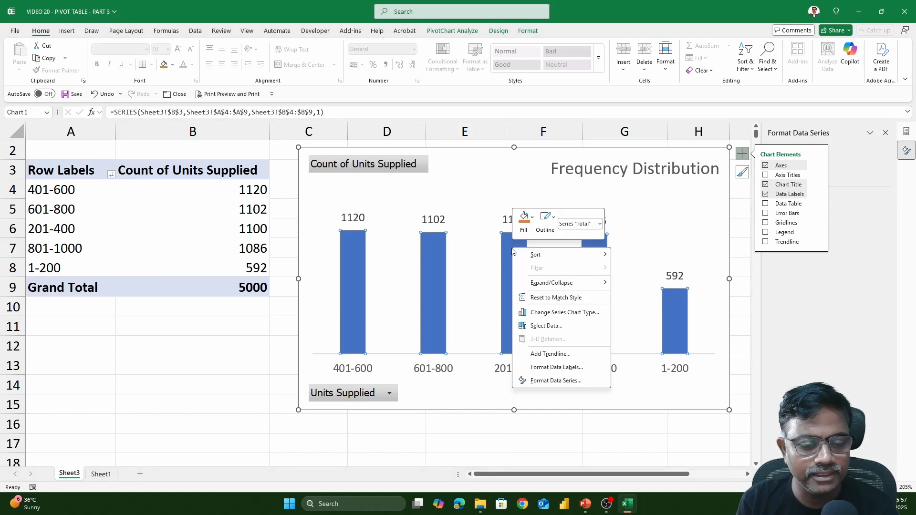
left_click(579, 381)
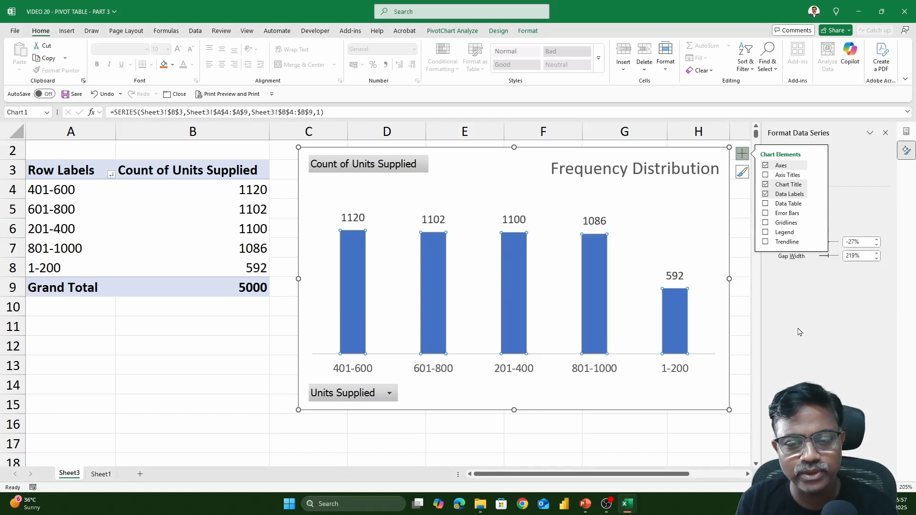
left_click(744, 155)
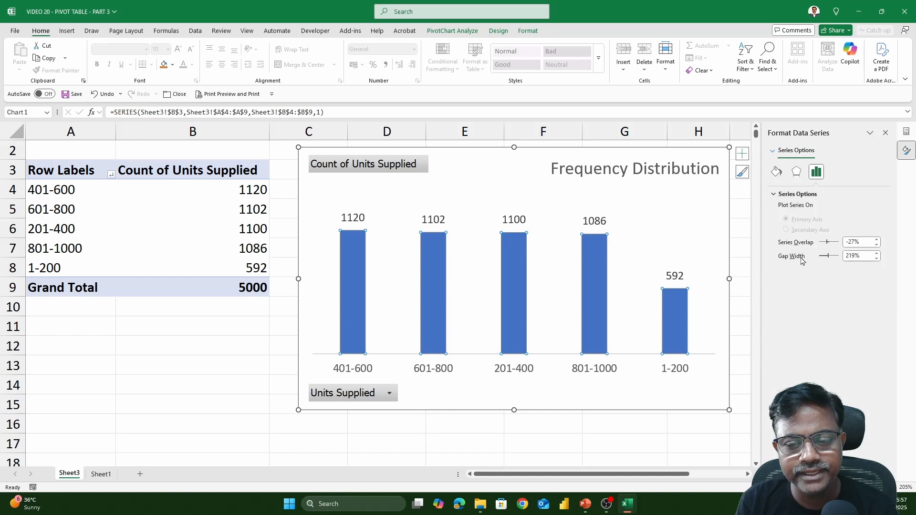
left_click_drag(829, 259, 819, 258)
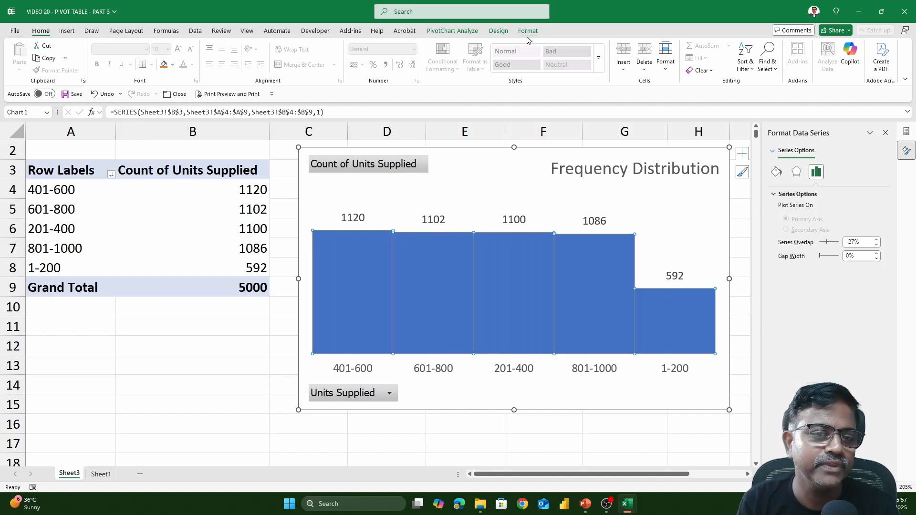
- Apply a white outline to the PivotChart columns and deselect the series
left_click(527, 31)
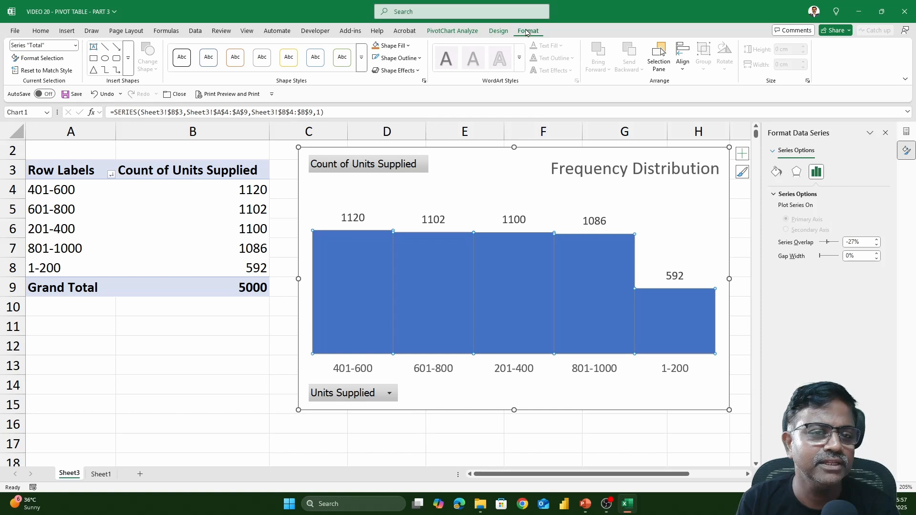
left_click(414, 58)
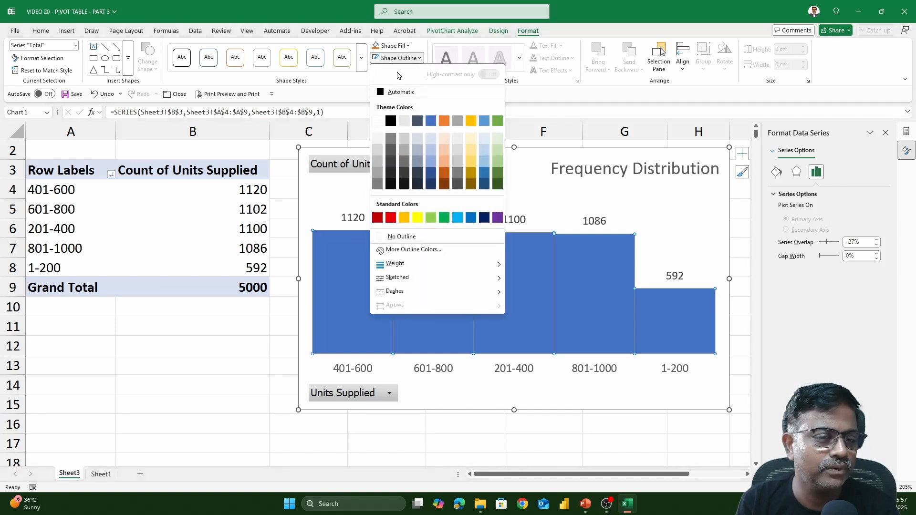
left_click(377, 121)
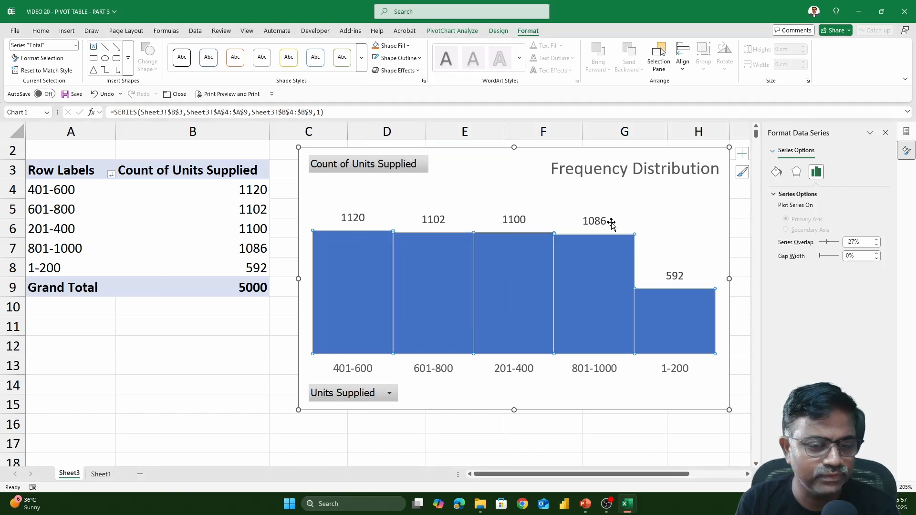
left_click(659, 213)
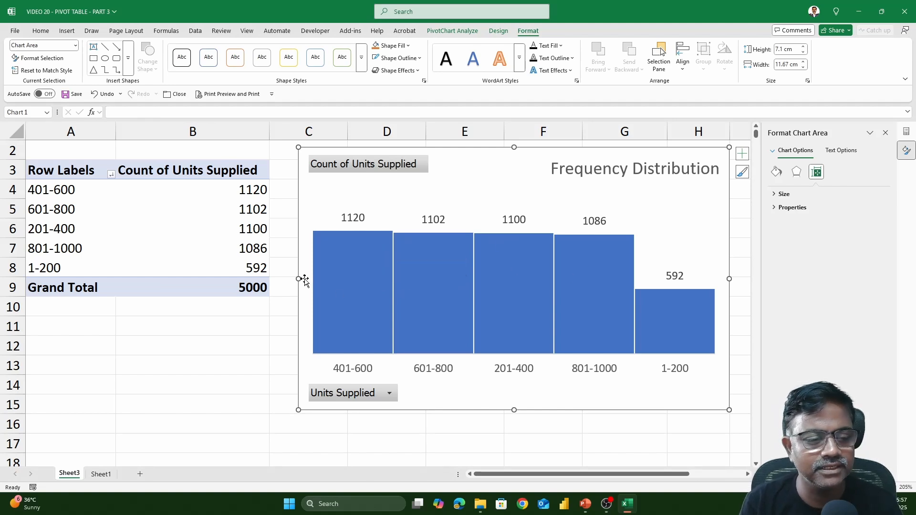
- Shrink the PivotChart to about 6.2 cm high by 11 cm wide and place it beside the PivotTable
left_click_drag(299, 279, 374, 299)
left_click_drag(523, 188, 483, 176)
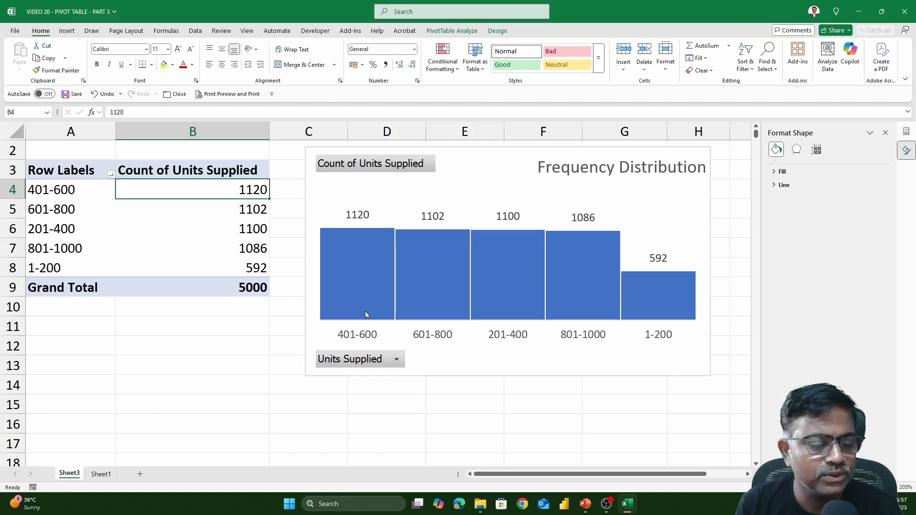
mouse_move(366, 313)
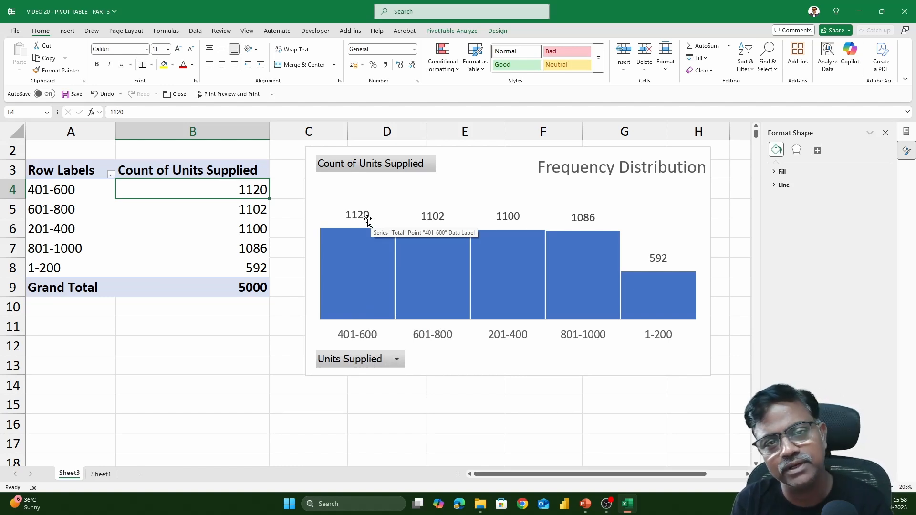
mouse_move(391, 272)
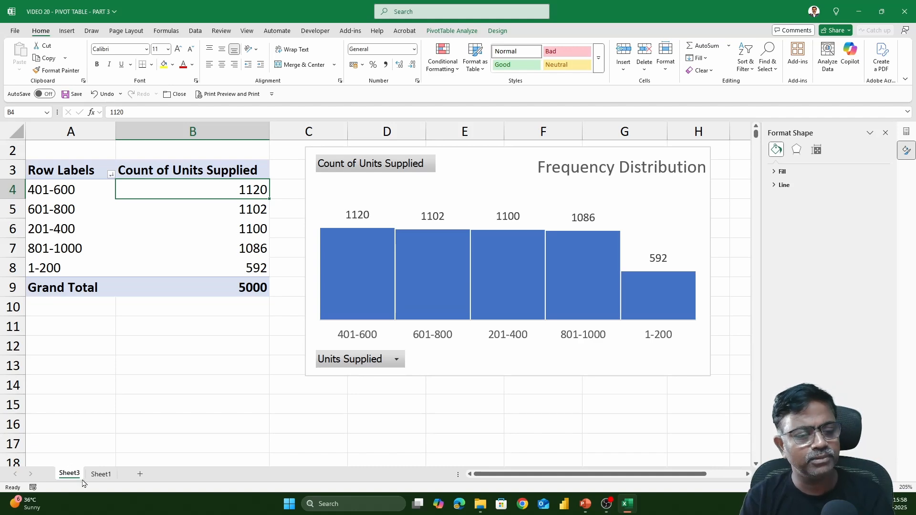
- Delete the PivotChart and ungroup the Units Supplied row labels in the PivotTable
left_click(467, 179)
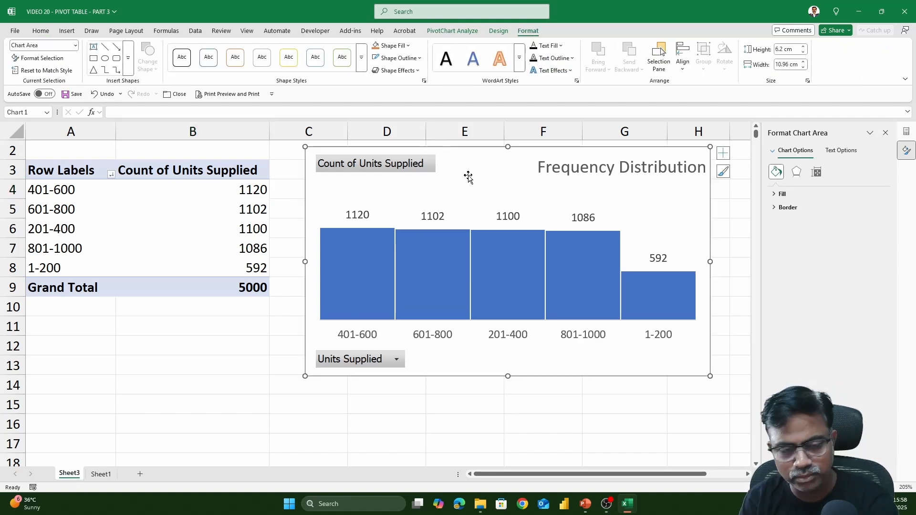
key("Delete")
left_click(91, 189)
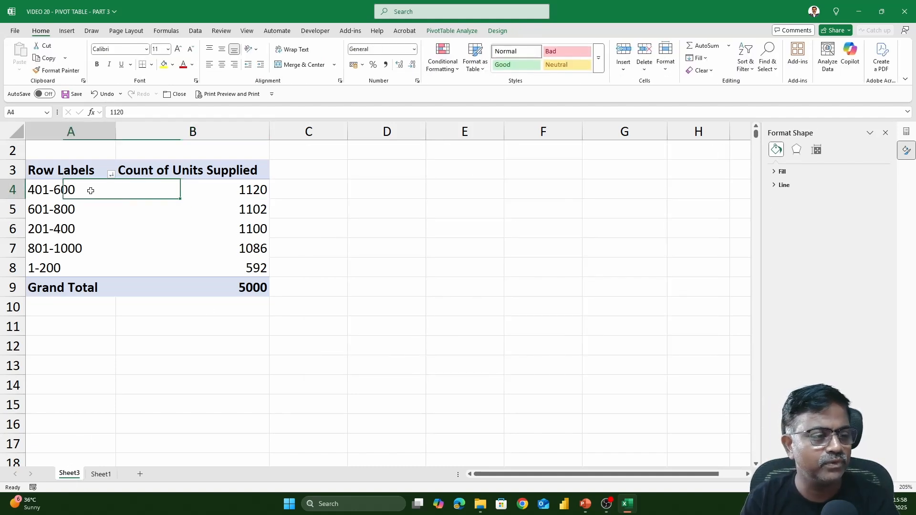
right_click(93, 194)
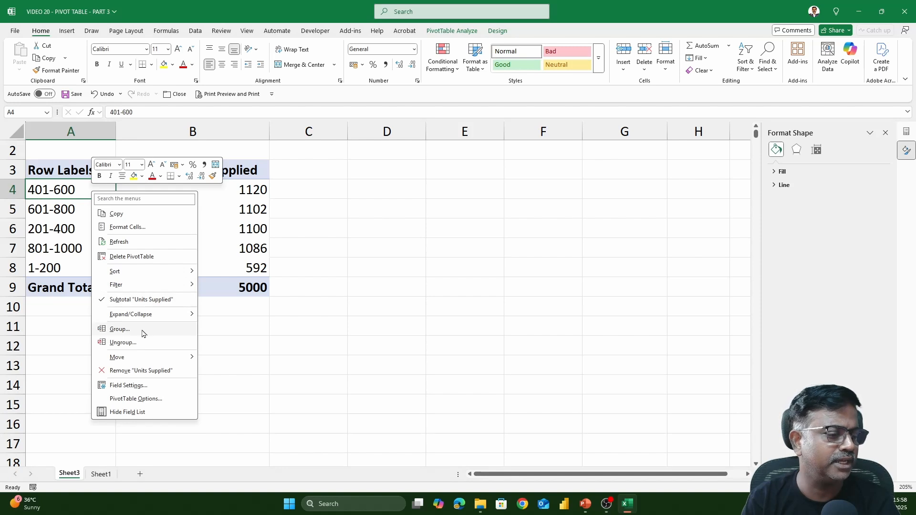
key("Escape")
key("alt+shift+Left")
left_click(186, 214)
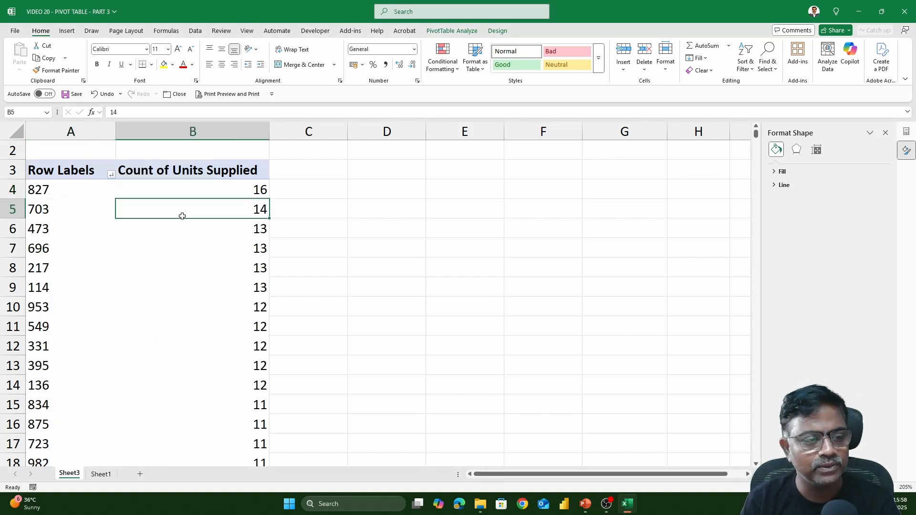
- Replace Units Supplied in the PivotTable with Sales Person as rows and the sum of Bill Amount as values, and widen column A
left_click(885, 133)
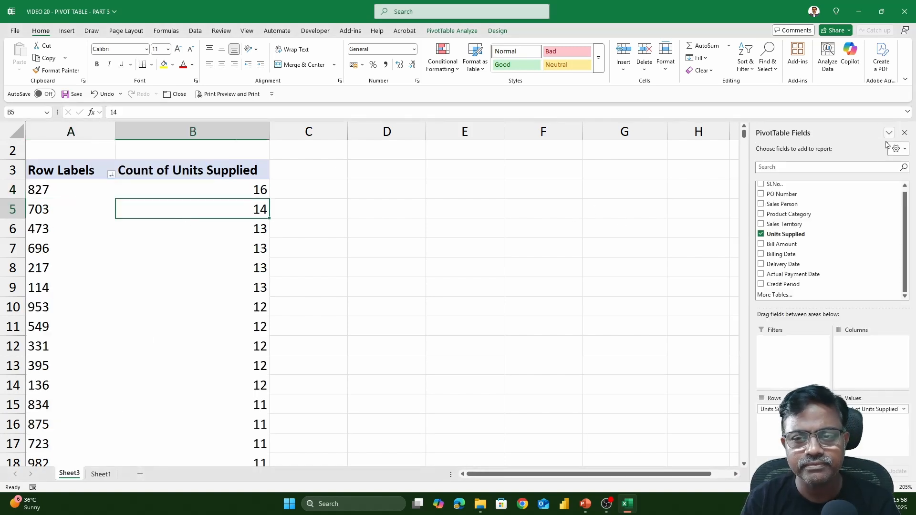
left_click(761, 234)
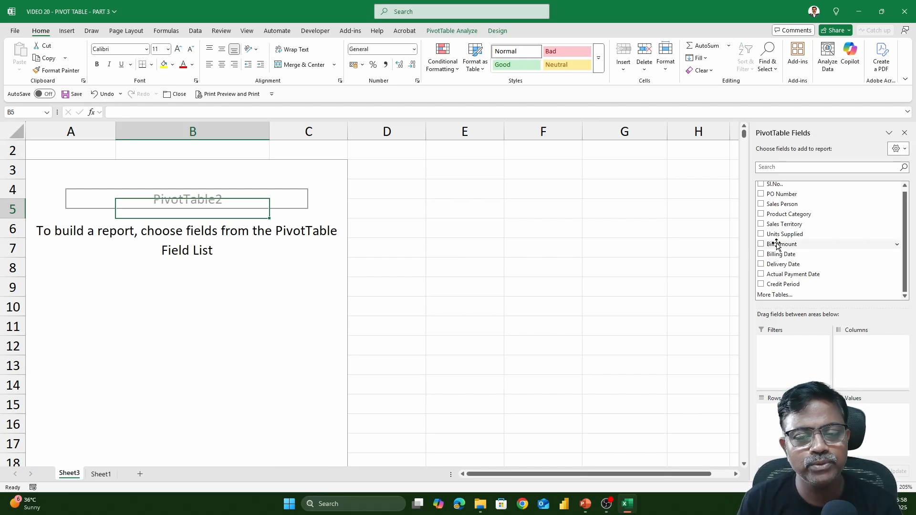
left_click(760, 204)
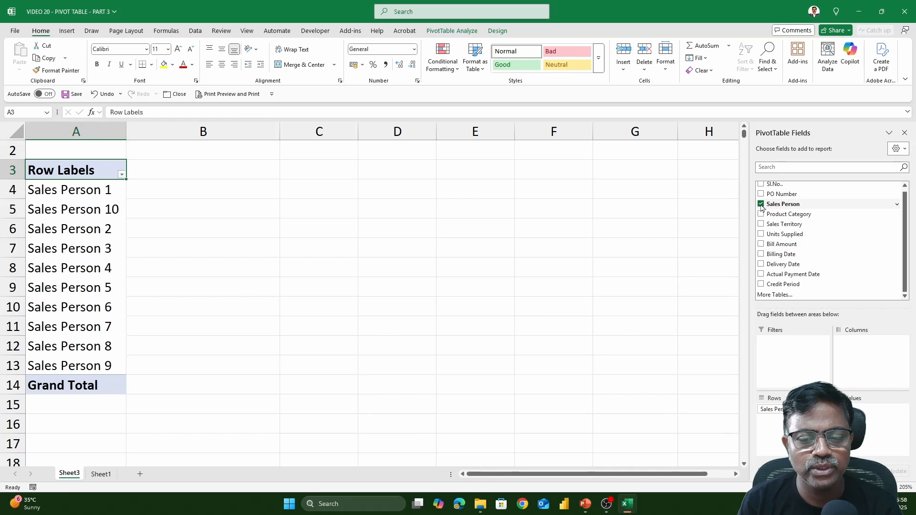
left_click(761, 244)
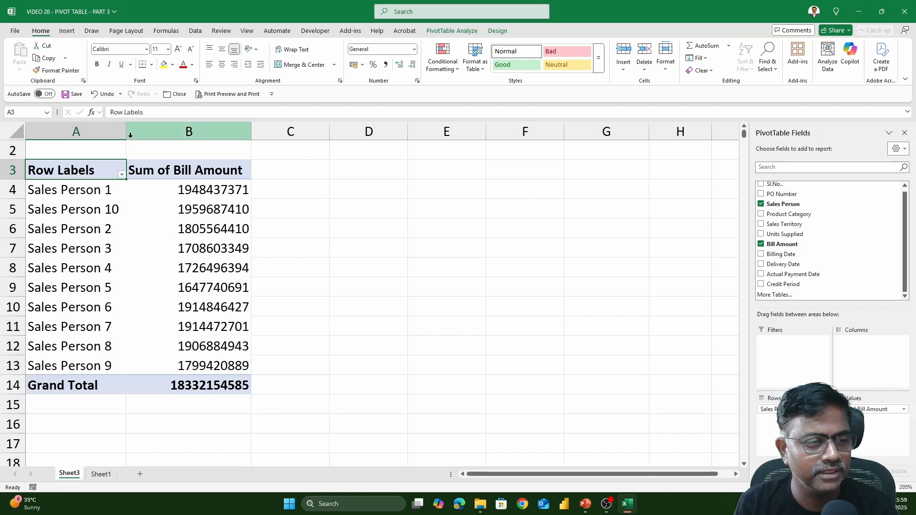
left_click_drag(126, 134, 138, 138)
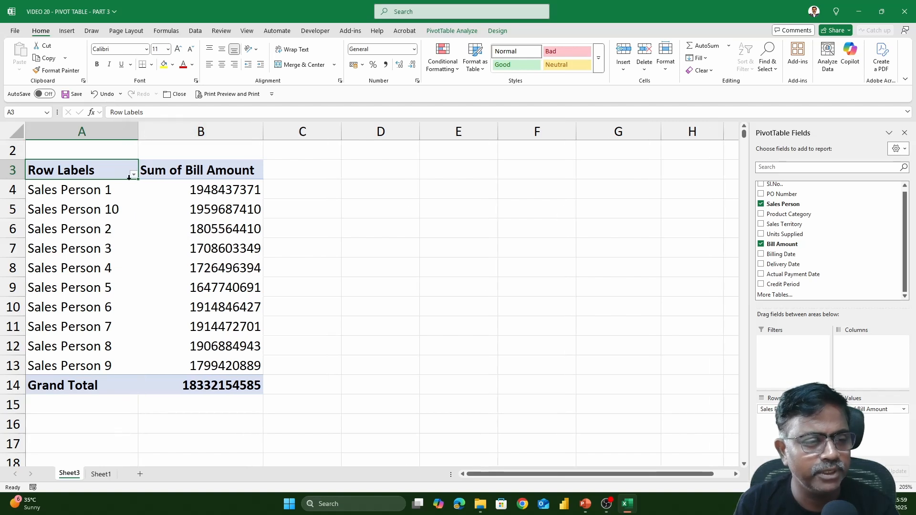
- Move the Sales Person 10 row label to the end of the list and widen column A slightly
left_click(108, 213)
right_click(112, 215)
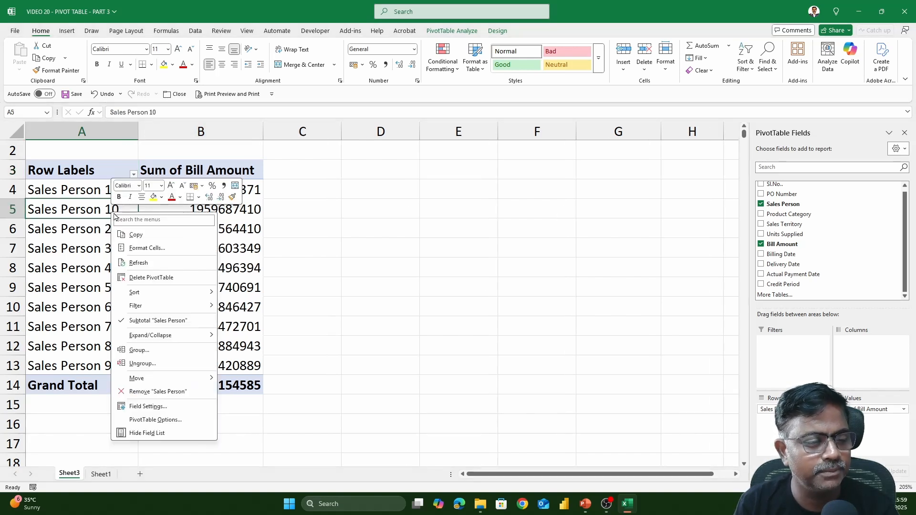
mouse_move(177, 382)
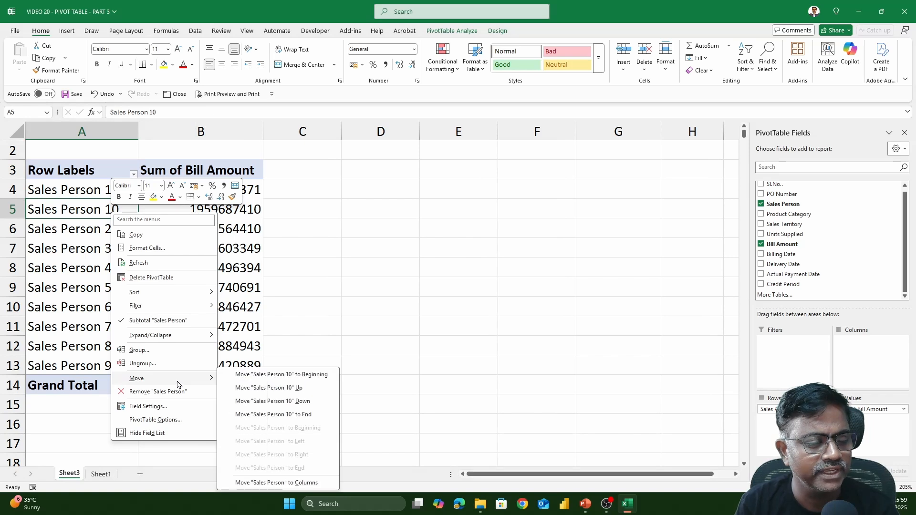
left_click(299, 417)
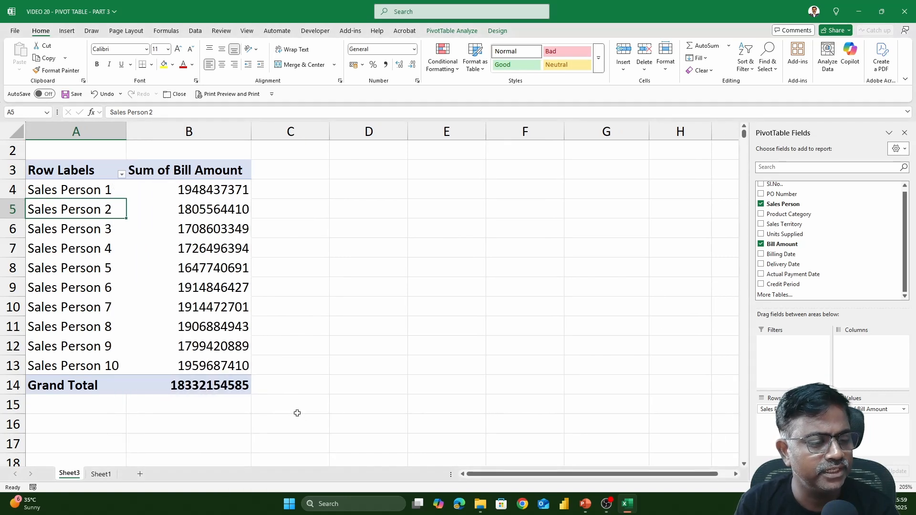
left_click_drag(127, 132, 140, 132)
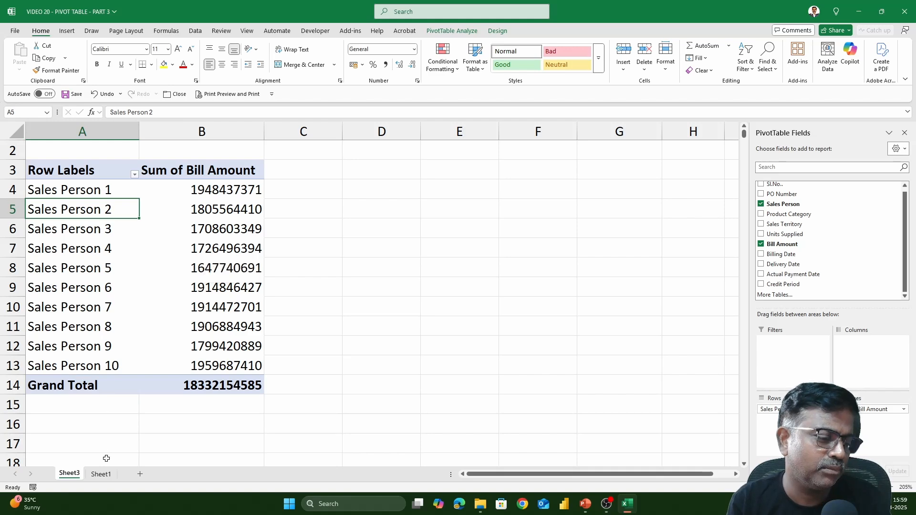
- Widen the Sales Person column on Sheet1 to fit its entries and review the remaining source column headers
left_click(102, 474)
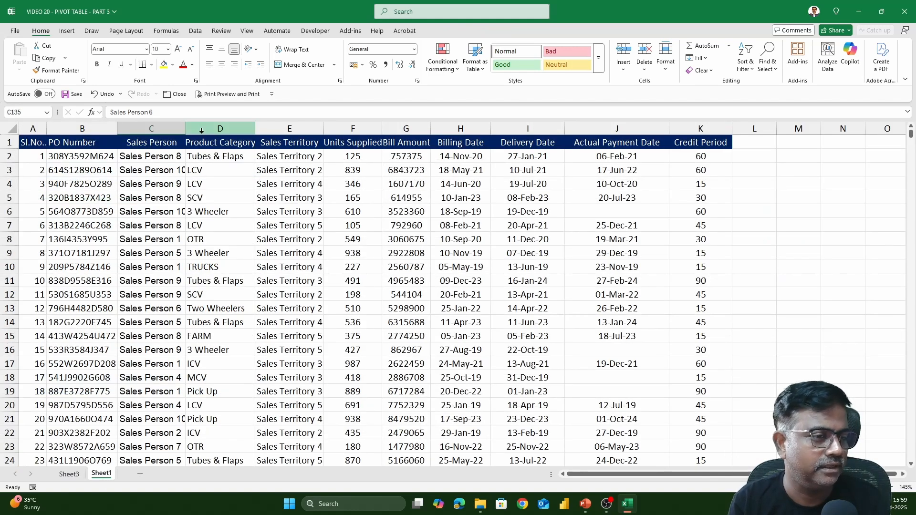
left_click_drag(185, 129, 200, 131)
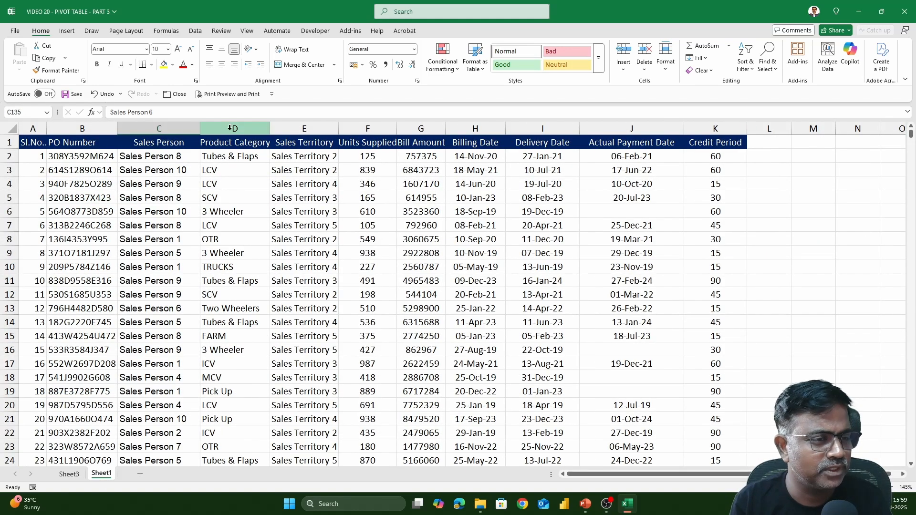
left_click(367, 145)
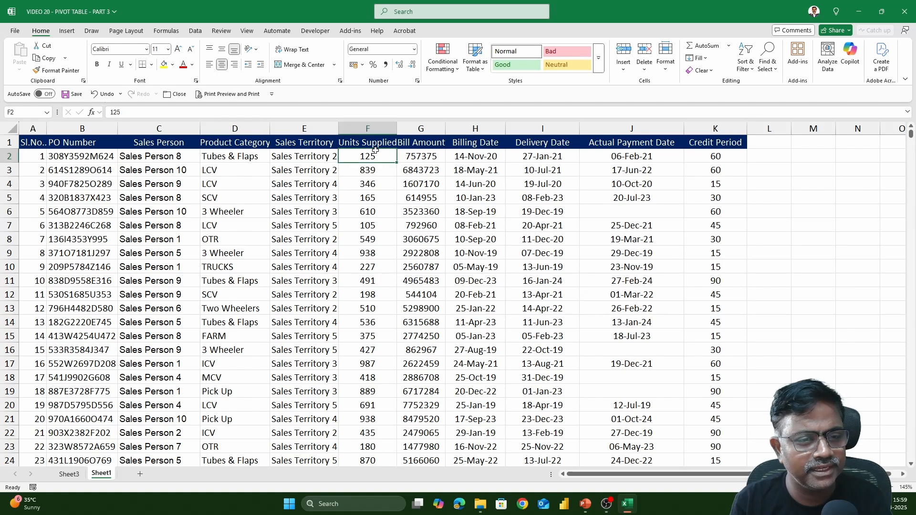
left_click(524, 143)
left_click(642, 146)
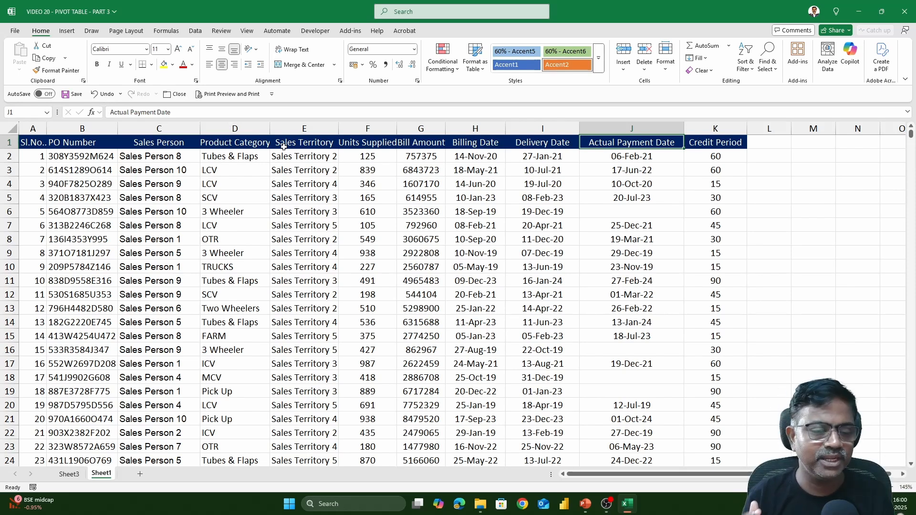
- Compare the sales person summary on Sheet3 with the source data fields on Sheet1
left_click(69, 474)
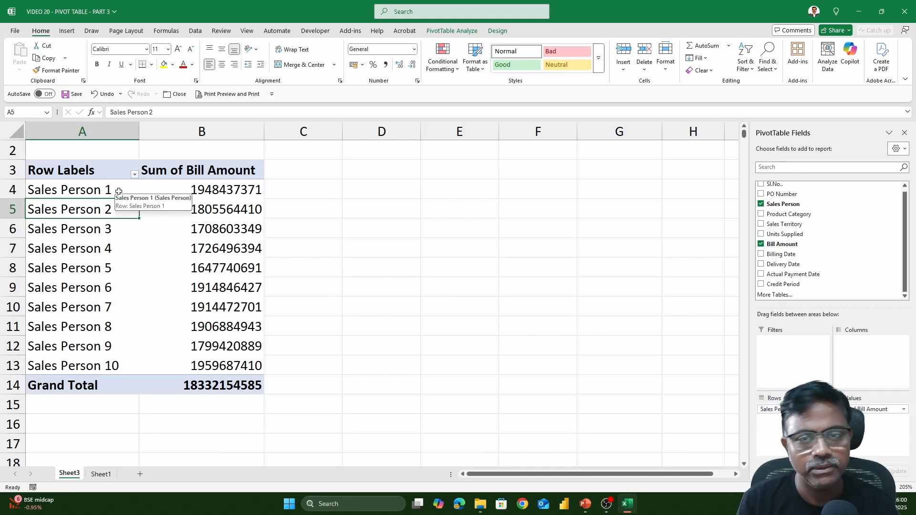
left_click(98, 474)
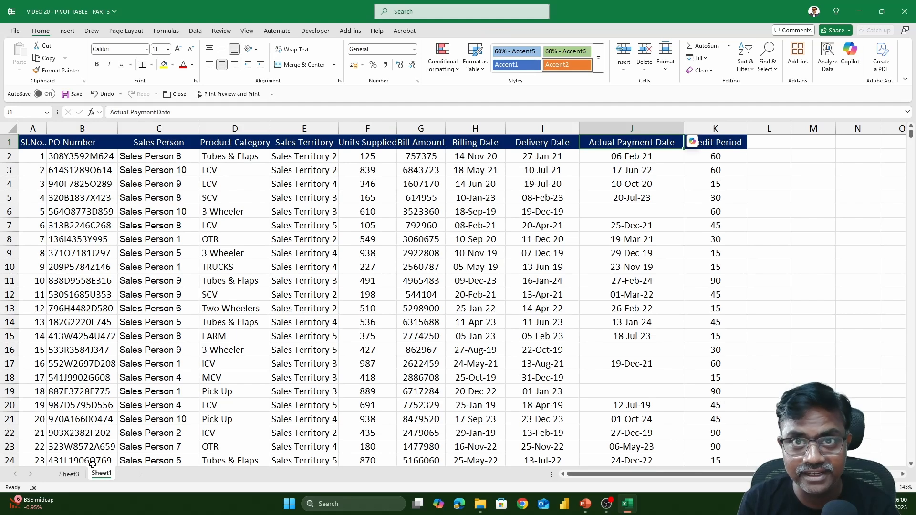
left_click(75, 478)
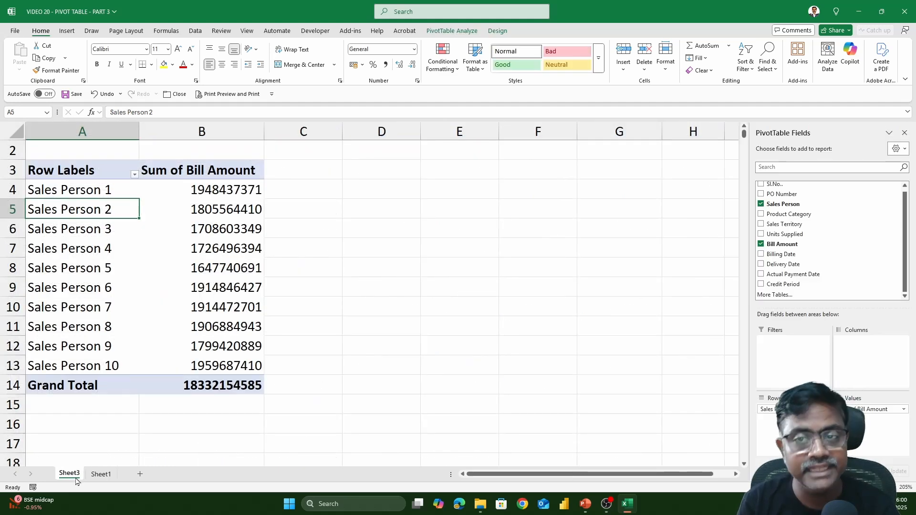
left_click(100, 475)
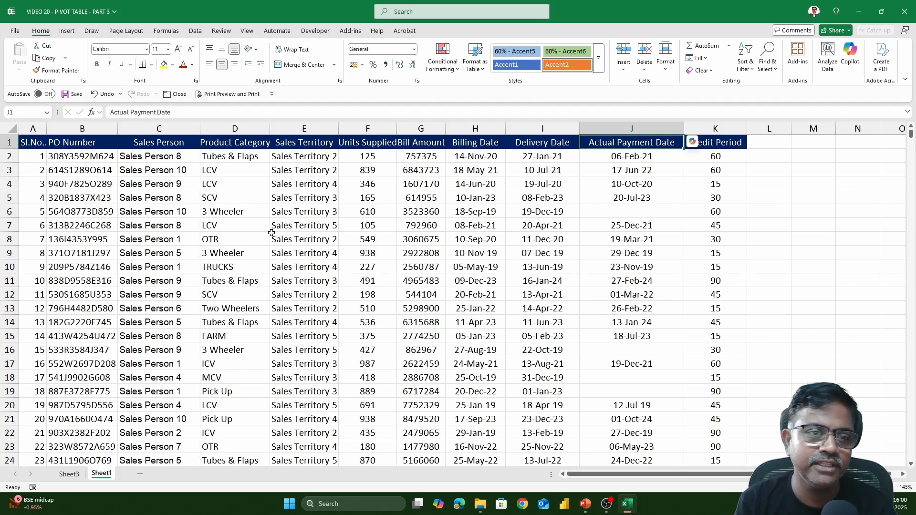
- Group Sales Person 1, 2, 6, 7 and 10 together in the PivotTable row labels on Sheet3
left_click(75, 474)
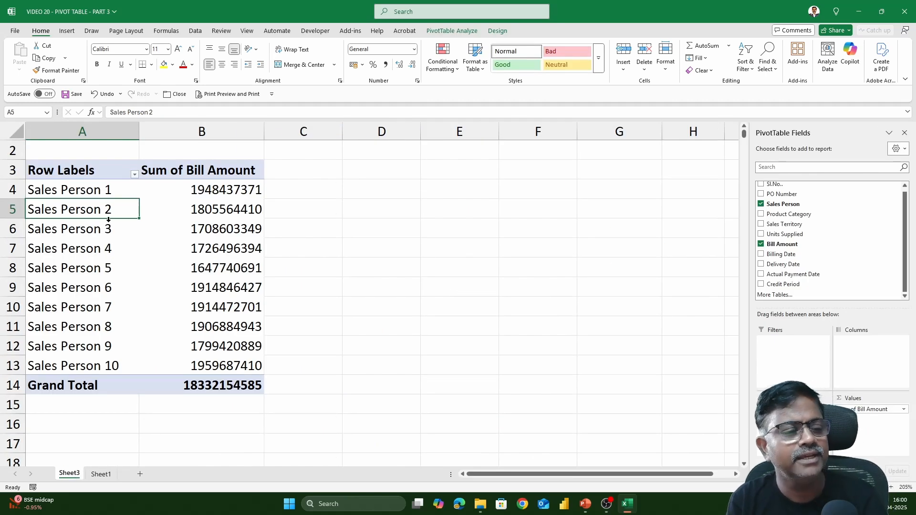
left_click_drag(113, 191, 114, 209)
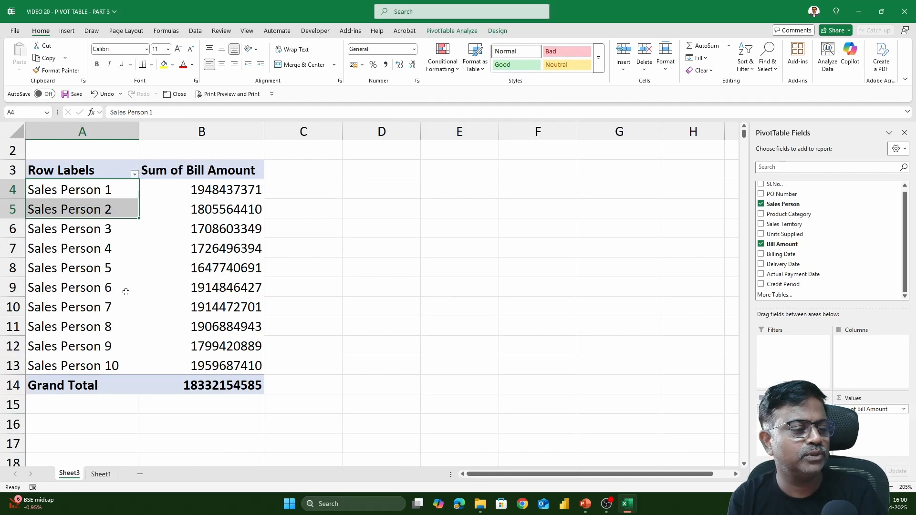
left_click(111, 287, "ctrl")
left_click(110, 307, "ctrl")
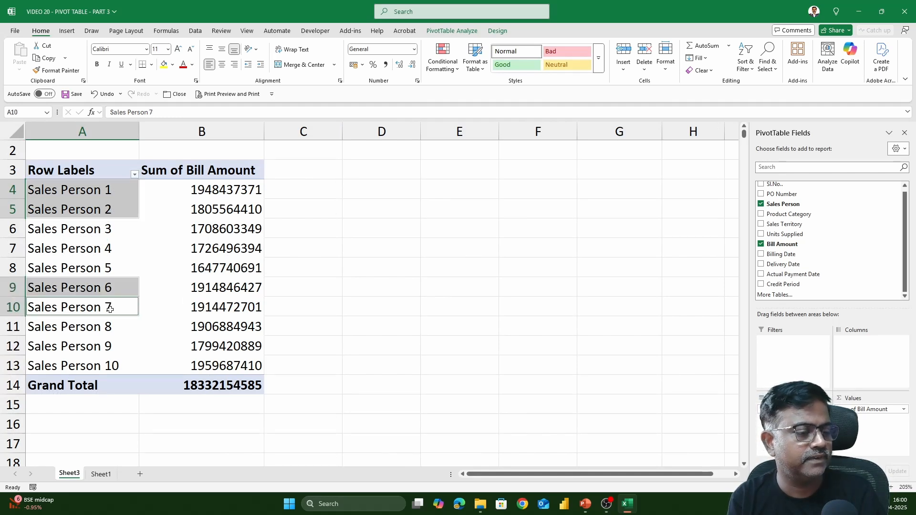
left_click(113, 365, "ctrl")
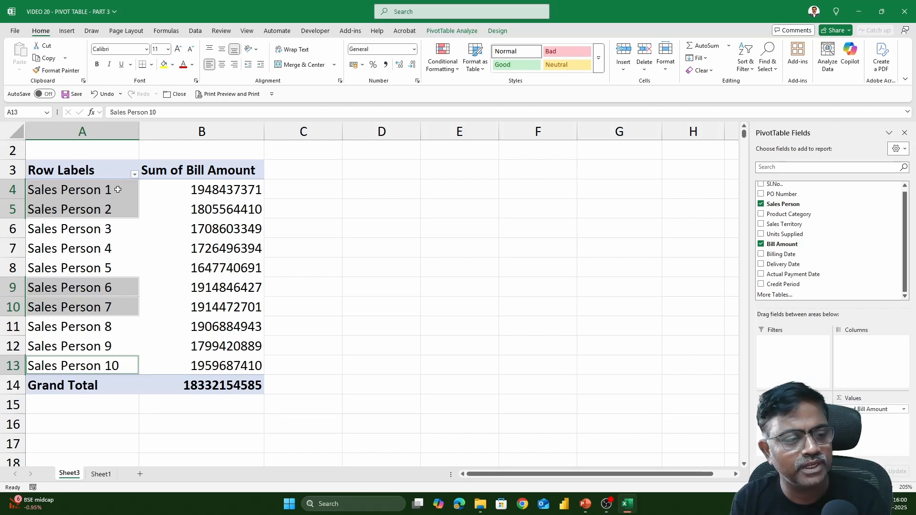
right_click(118, 189)
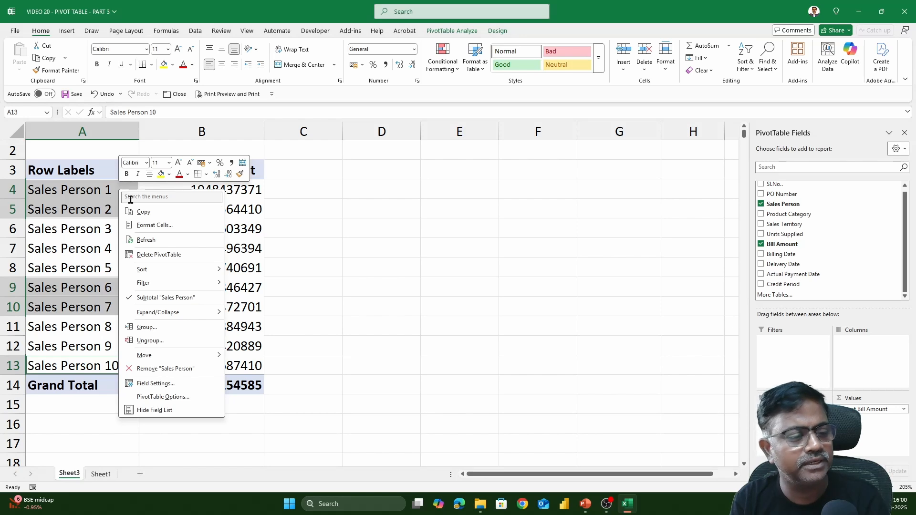
left_click(163, 332)
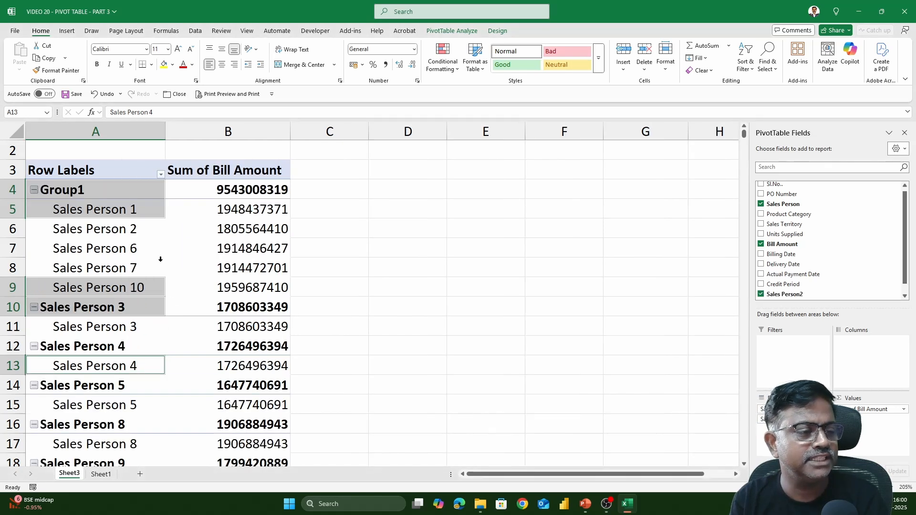
- Group the remaining row labels, Sales Person 3, 4, 5, 8 and 9, into a second group and review its members
left_click_drag(118, 210, 134, 429)
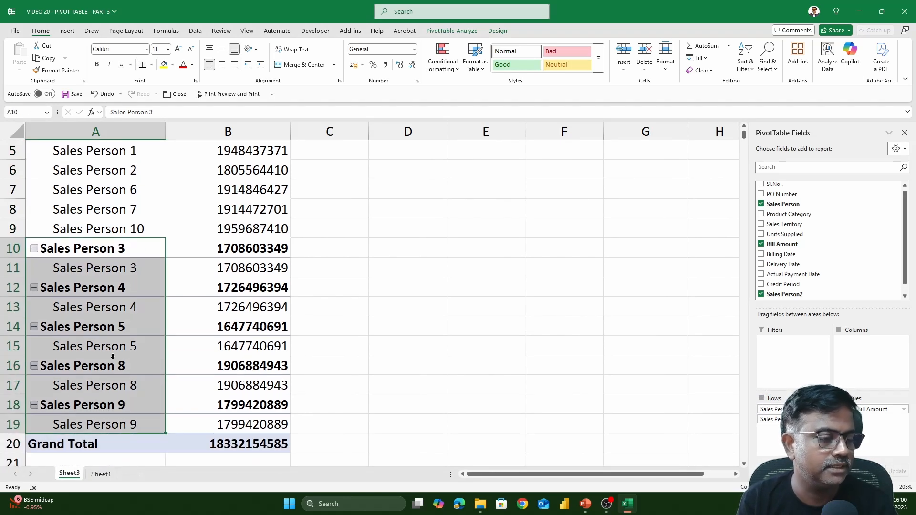
right_click(111, 247)
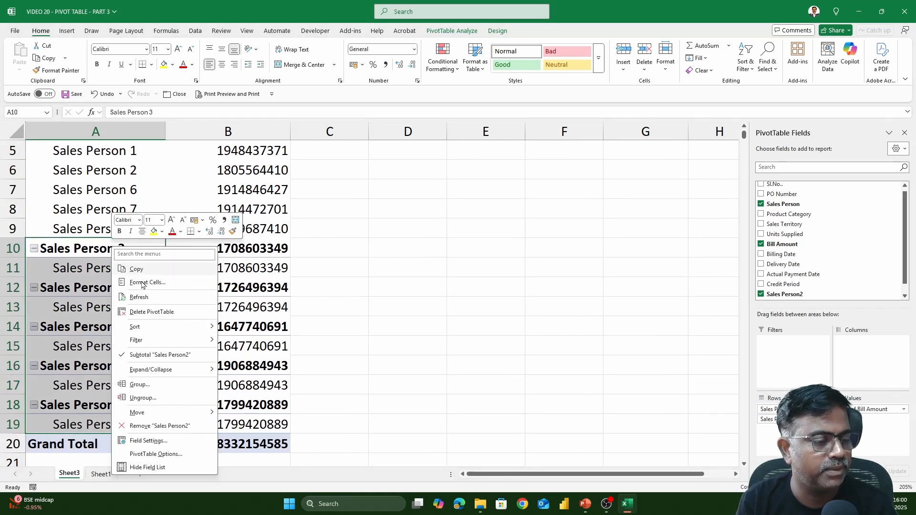
left_click(152, 388)
scroll(143, 305, "up", 2)
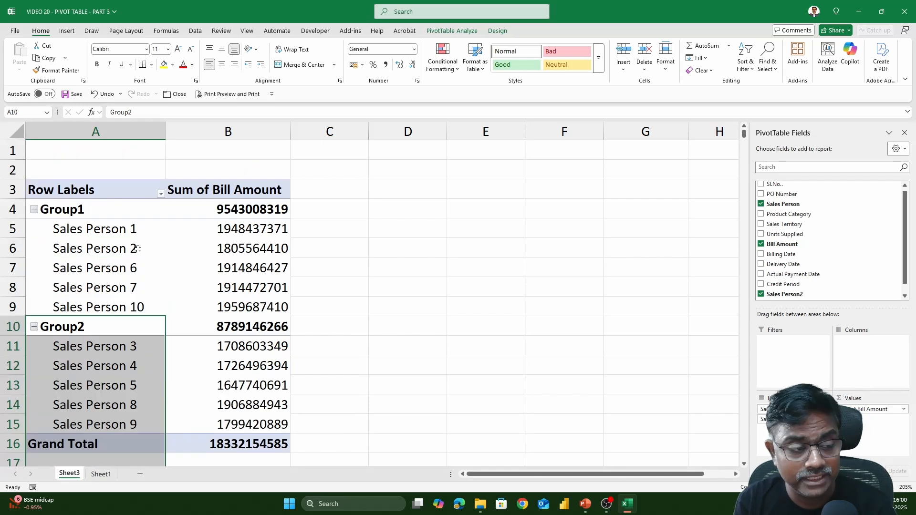
left_click(112, 351)
left_click_drag(113, 350, 114, 425)
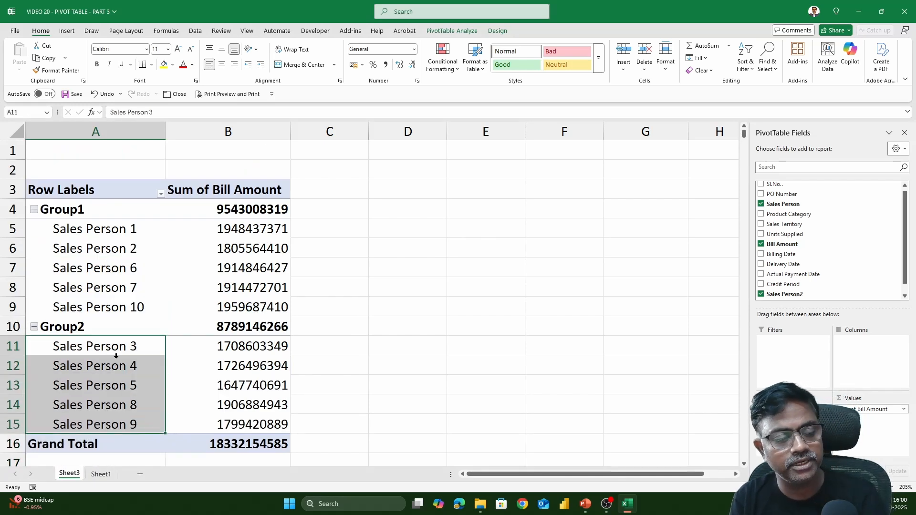
- Rename Group1 as "contract emp" and Group2 as "permanent emp" in the PivotTable
left_click(93, 210)
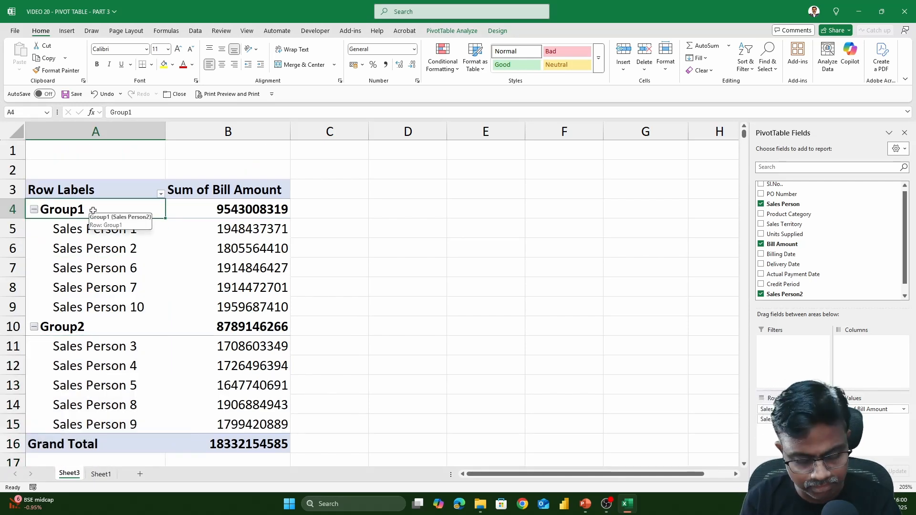
type("c")
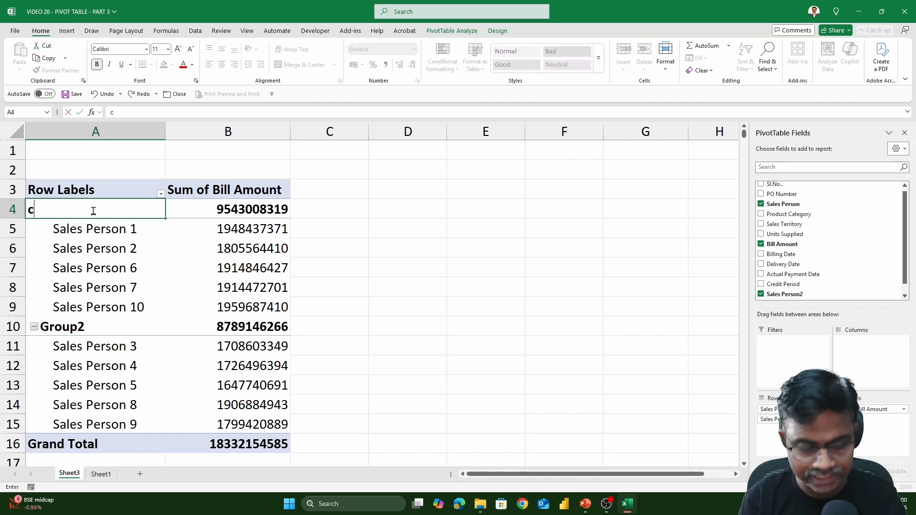
type("ontract emp")
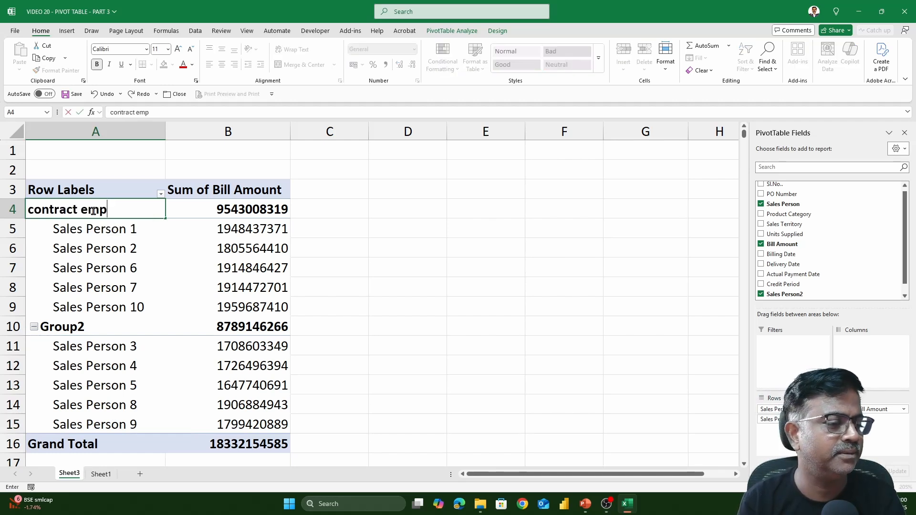
left_click(93, 329)
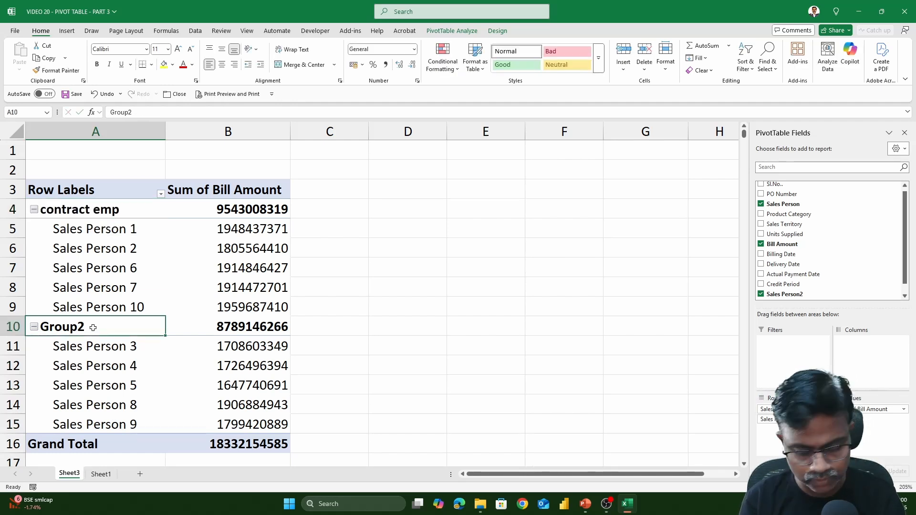
type("permanent")
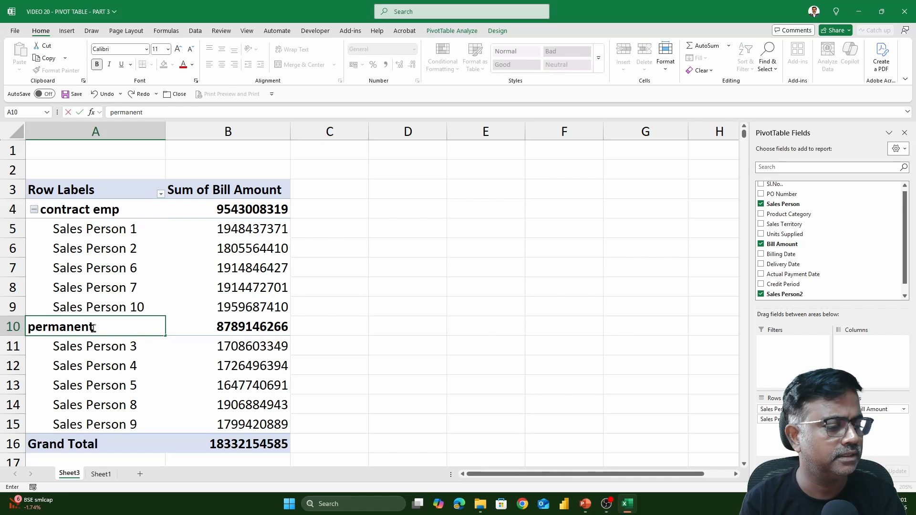
type(" emp")
key("Return")
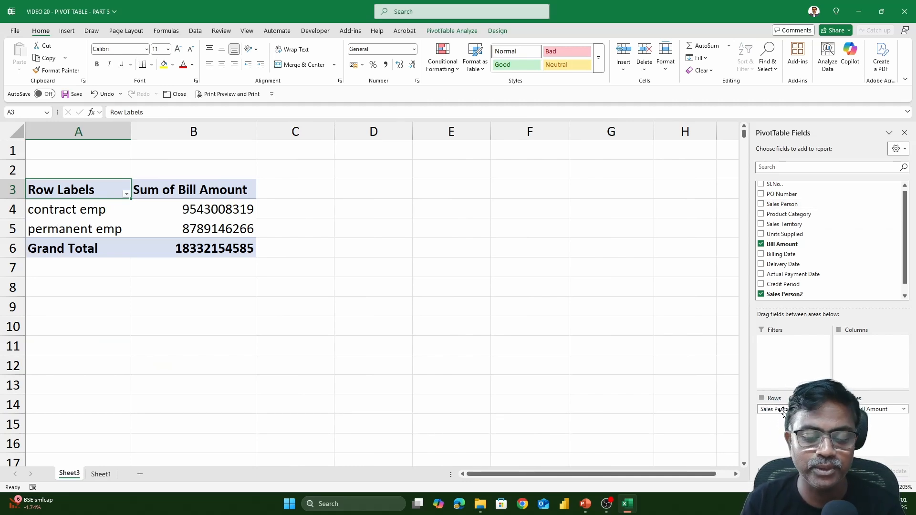
- Move the grouped Sales Person2 field from rows to columns and add Sales Territory as the PivotTable rows
left_click_drag(773, 409, 869, 360)
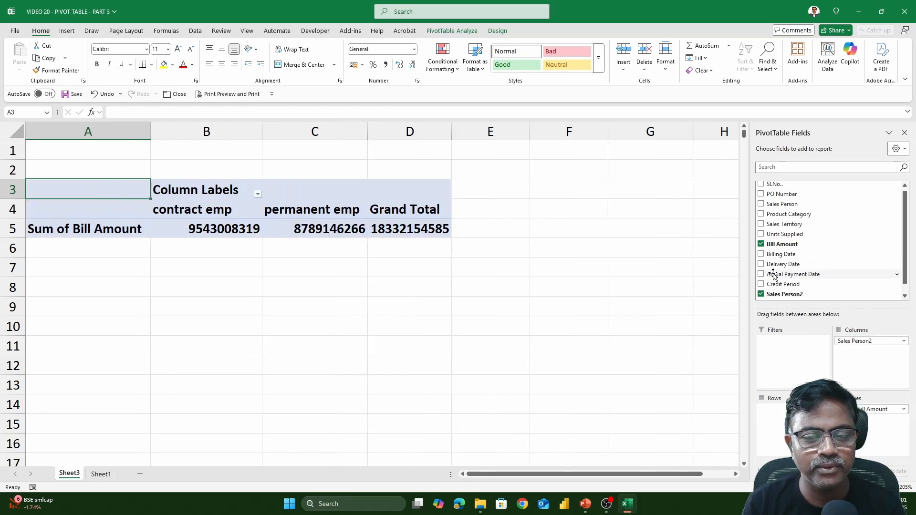
left_click(761, 225)
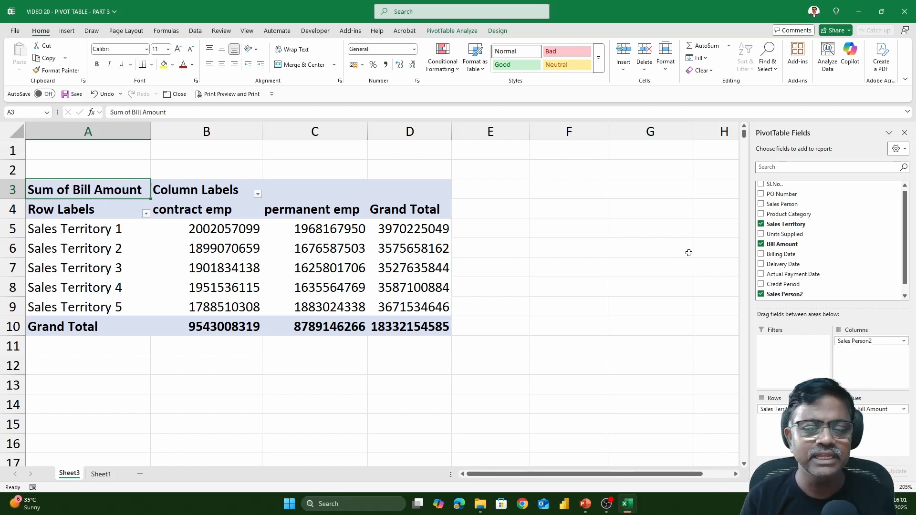
- Replace Sales Territory with Product Category as the PivotTable rows
left_click(761, 224)
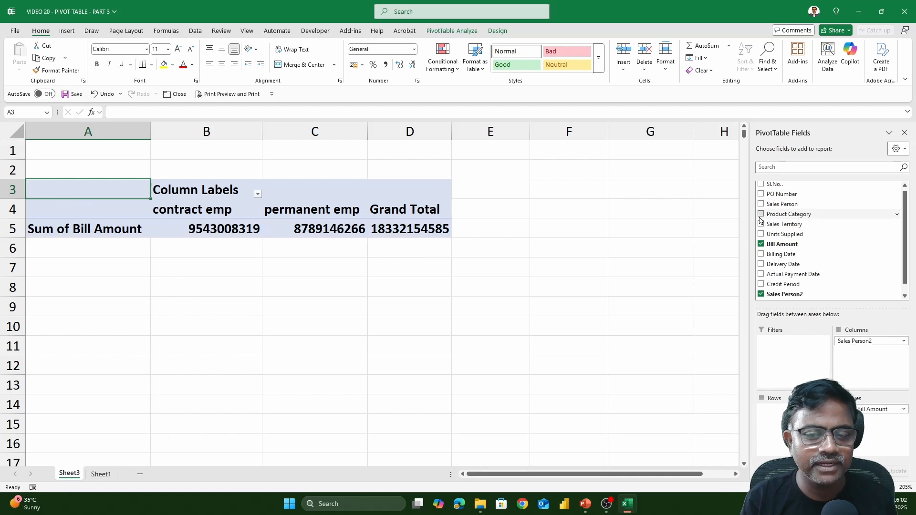
left_click(761, 218)
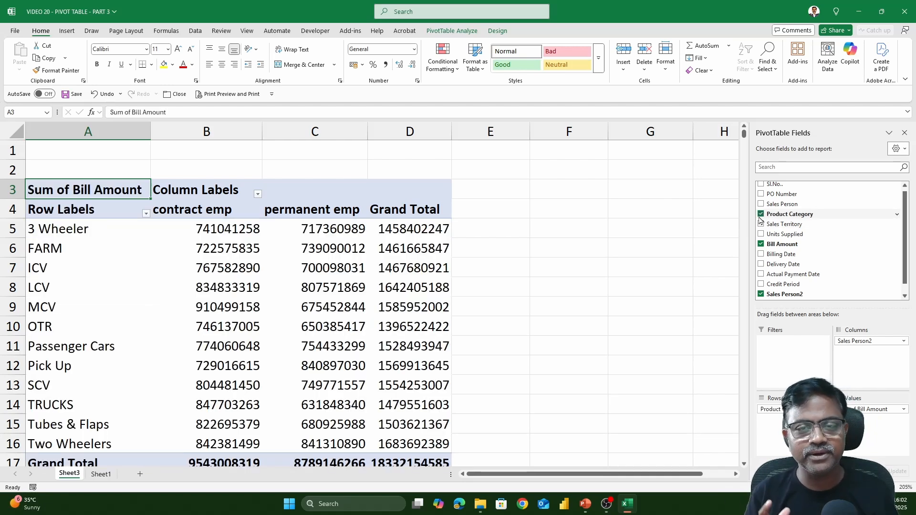